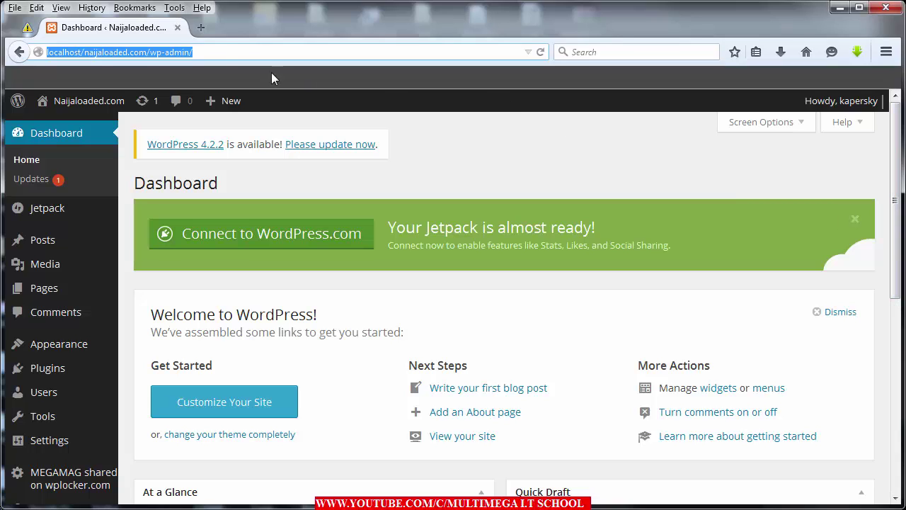
# Step: Open the local site localhost/naijaloaded.com/ in a new browser tab
pyautogui.click(203, 29)
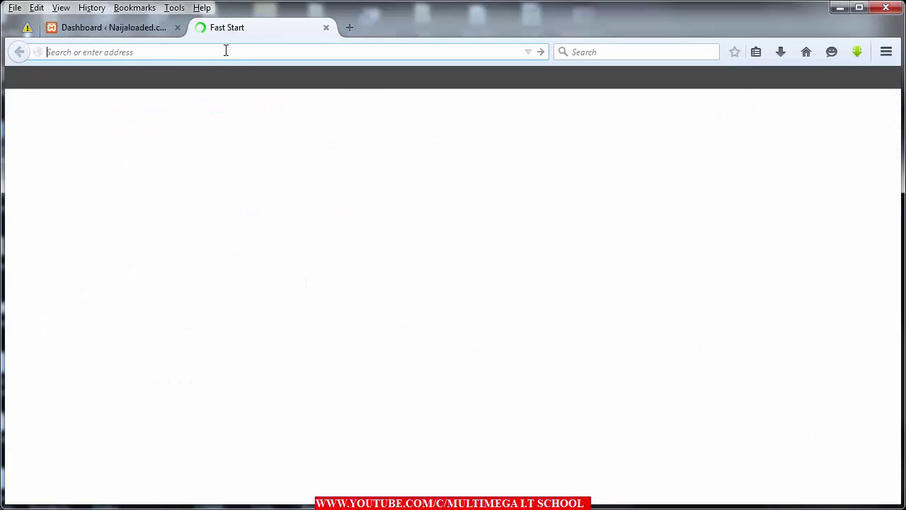
pyautogui.write('LOcalhost/')
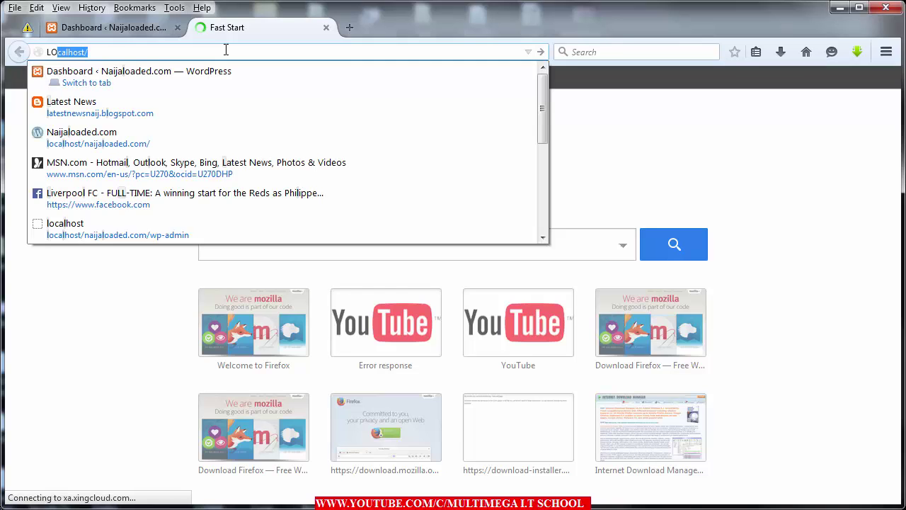
pyautogui.press('Return')
pyautogui.write('A')
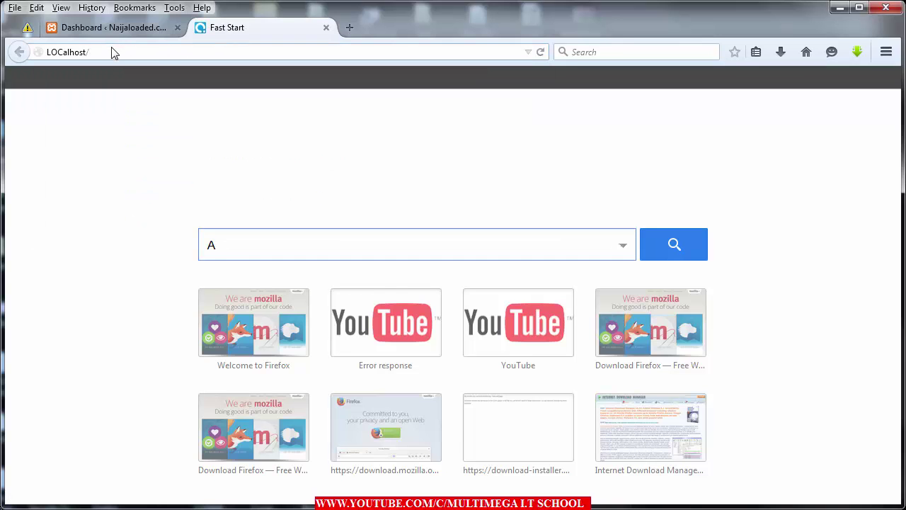
pyautogui.moveTo(100, 55); pyautogui.dragTo(34, 54)
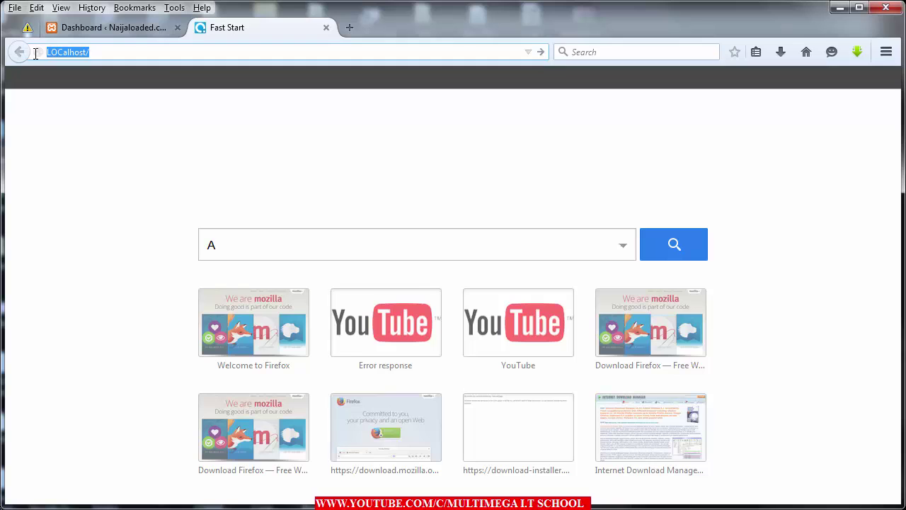
pyautogui.write('LOCAL')
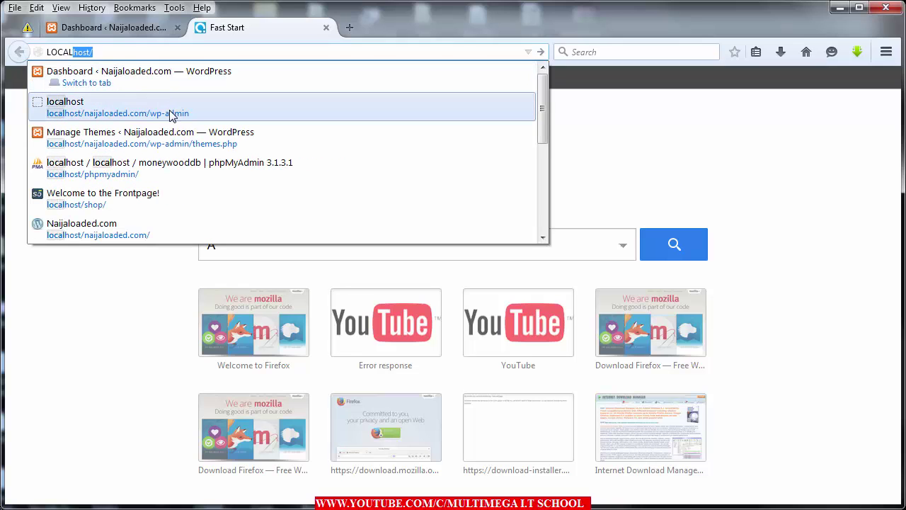
pyautogui.click(130, 240)
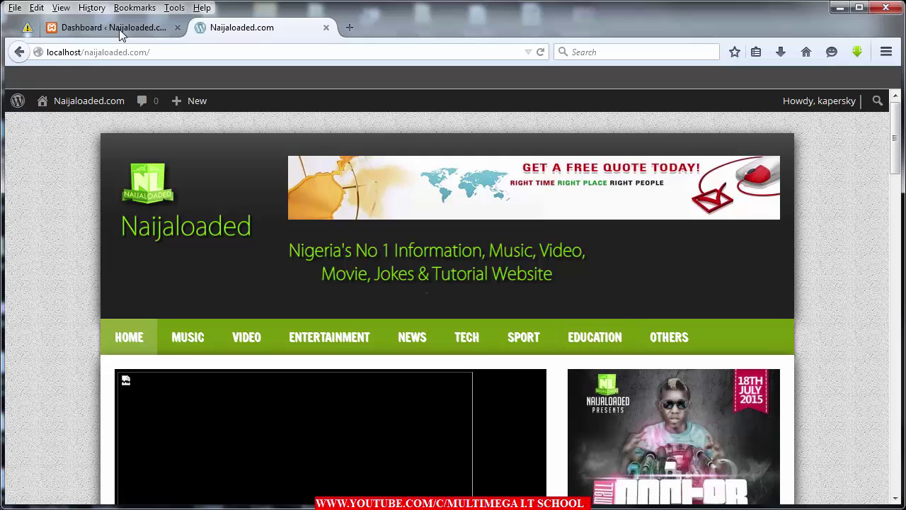
# Step: Examine the homepage's layout, including the sidebar banners, social icons, search box and Contact Us banner
pyautogui.moveTo(895, 138); pyautogui.dragTo(895, 186)
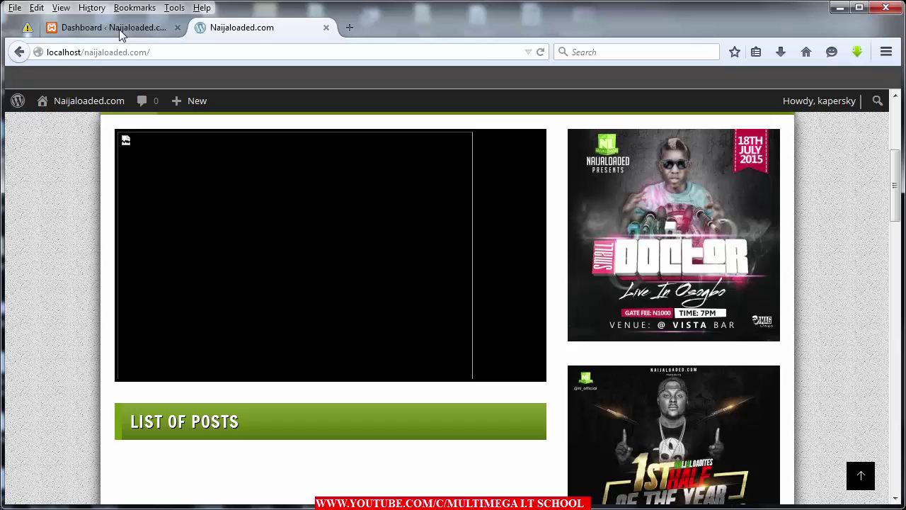
pyautogui.moveTo(896, 185); pyautogui.dragTo(895, 225)
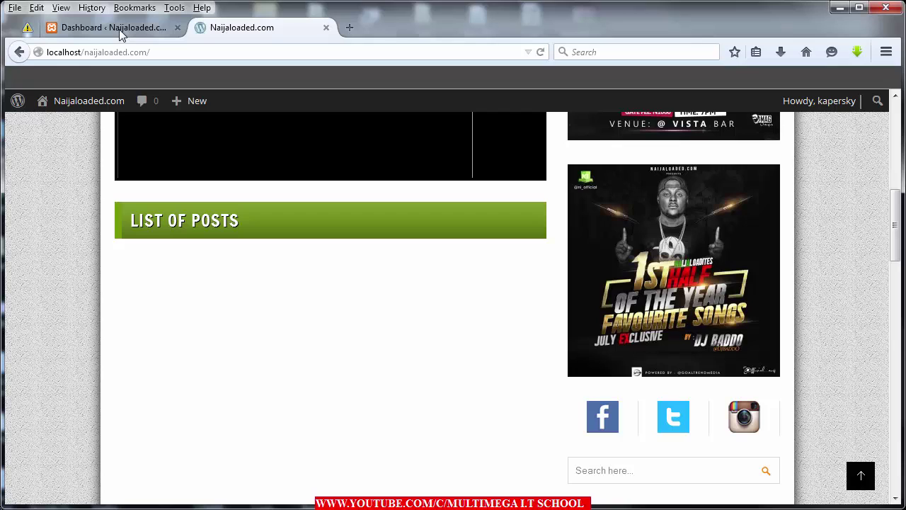
pyautogui.press('Down')
pyautogui.press('Down')
pyautogui.press('Down')
pyautogui.press('Down')
pyautogui.press('Down')
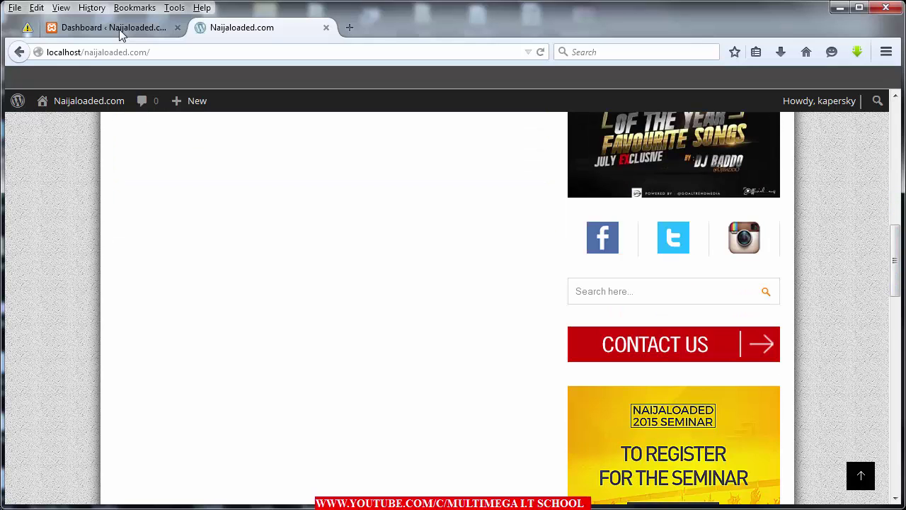
pyautogui.press('Home')
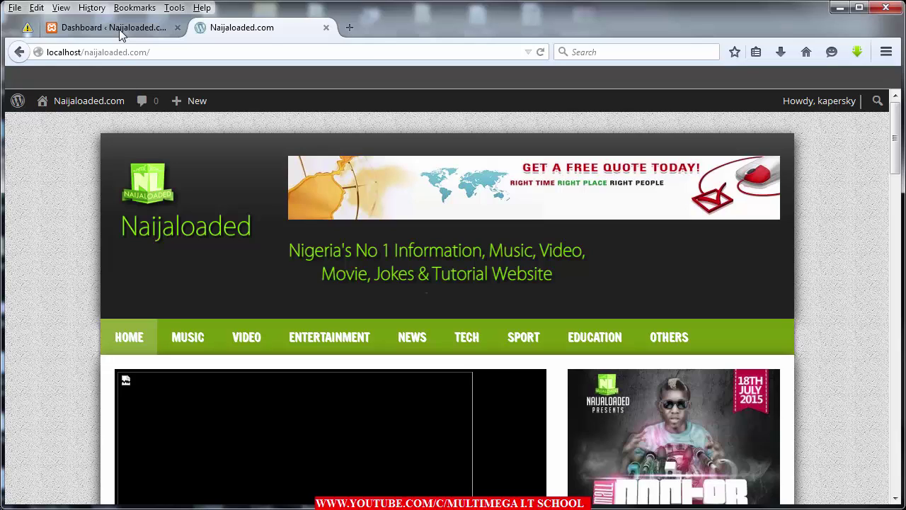
# Step: Return to the WordPress dashboard and open the page for uploading new media
pyautogui.click(119, 29)
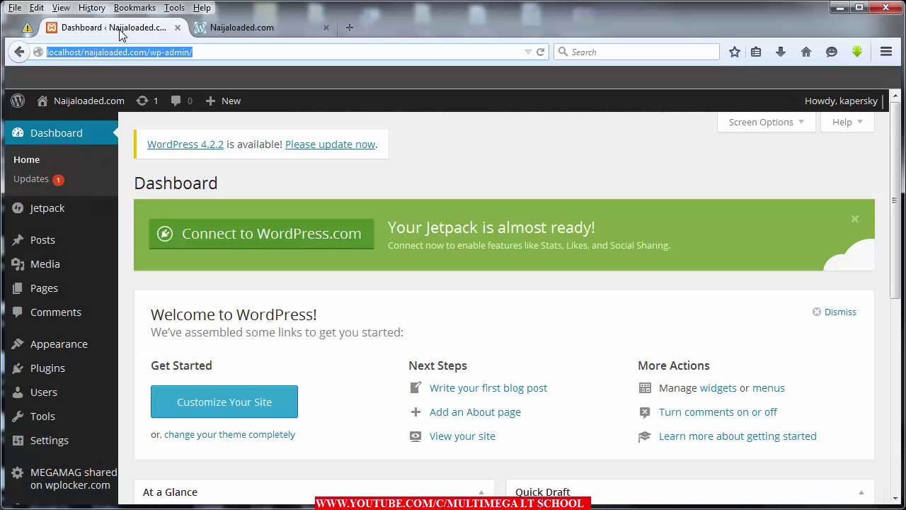
pyautogui.press('Down')
pyautogui.press('Down')
pyautogui.press('Down')
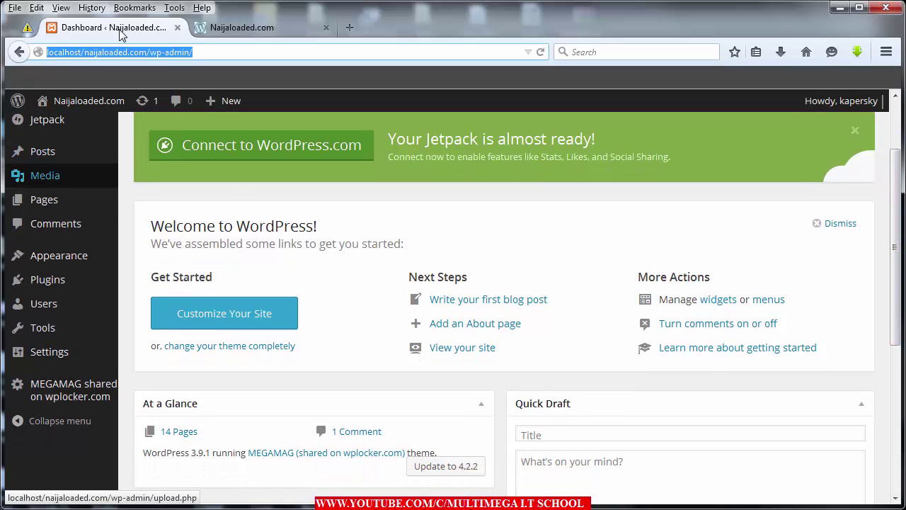
pyautogui.moveTo(46, 174)
pyautogui.press('Tab')
pyautogui.press('Tab')
pyautogui.press('Return')
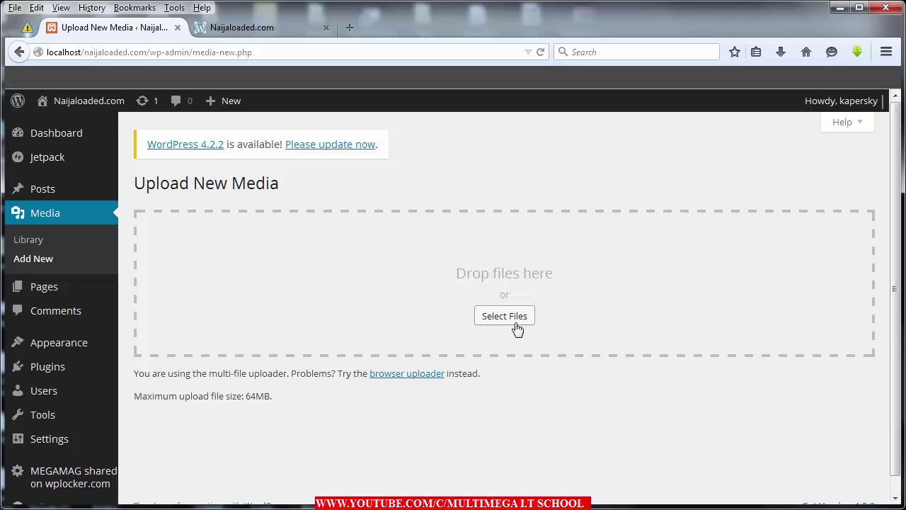
# Step: Upload the image IMG-20150624-WA0011fifth from the Naijaloaded Images folder
pyautogui.click(506, 321)
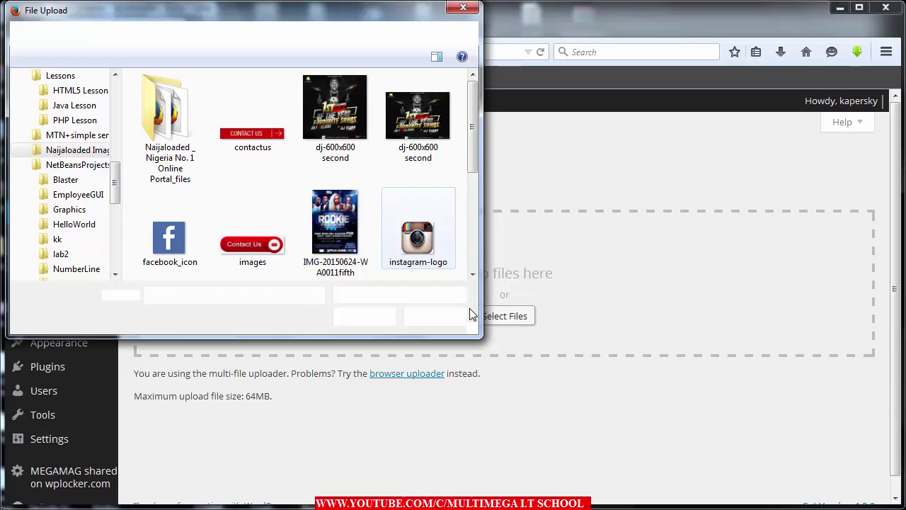
pyautogui.scroll(-5, 458, 156)
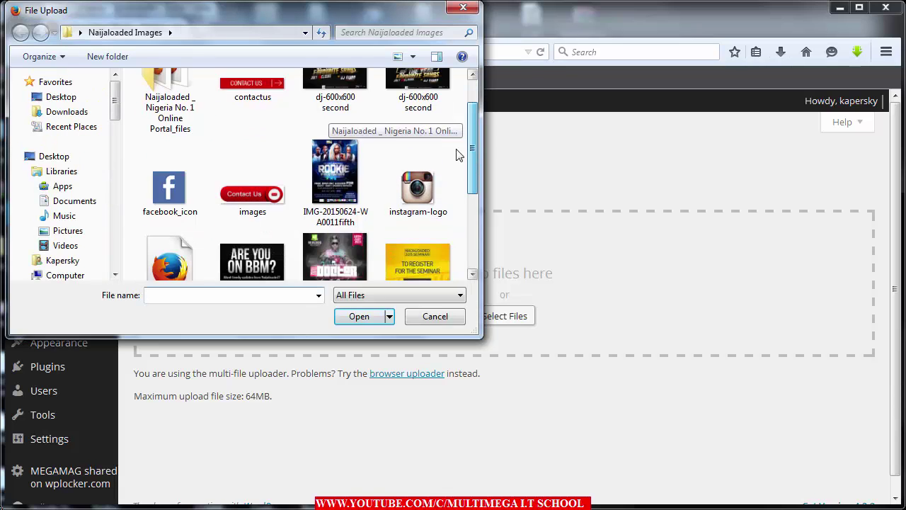
pyautogui.scroll(3, 458, 156)
pyautogui.scroll(1, 459, 156)
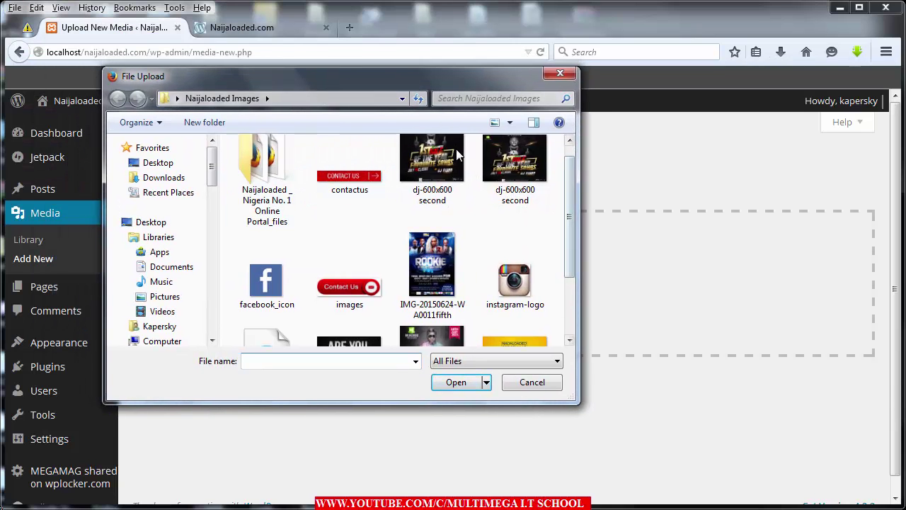
pyautogui.scroll(1, 457, 150)
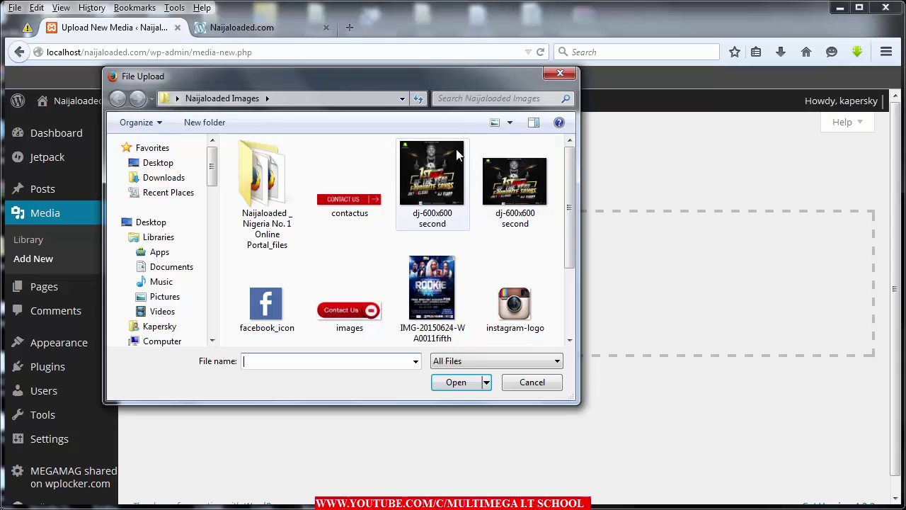
pyautogui.click(457, 156)
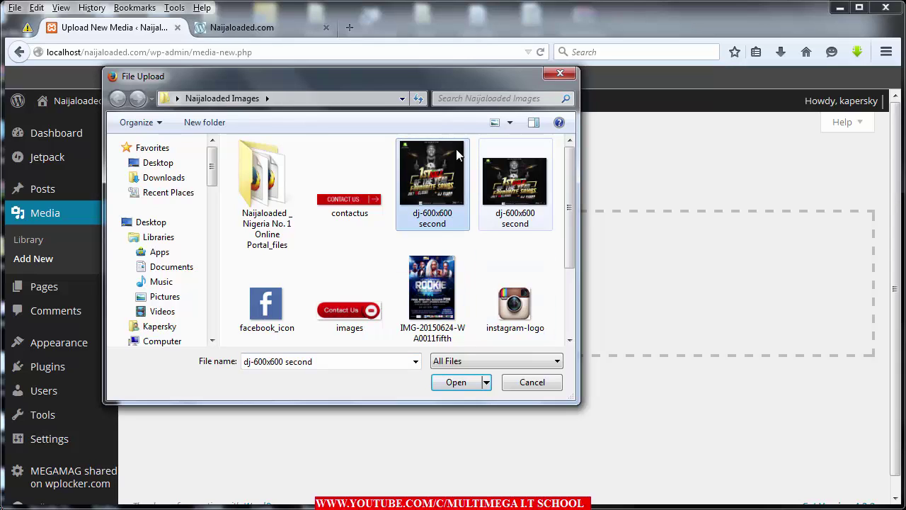
pyautogui.click(515, 183)
pyautogui.click(433, 297)
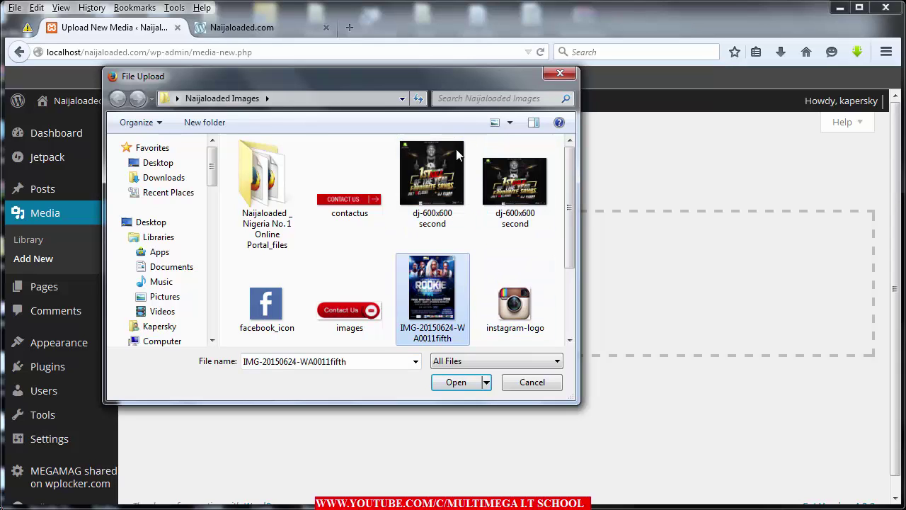
pyautogui.press('Return')
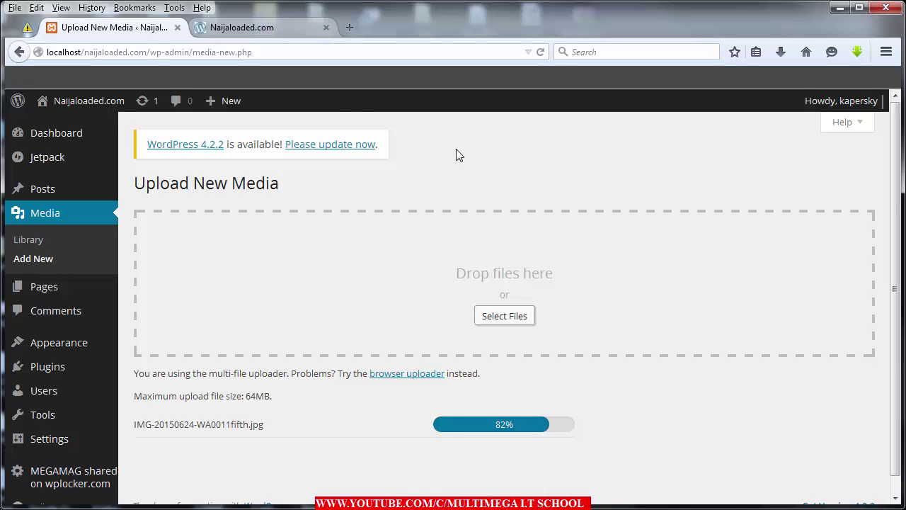
# Step: Check the sidebar banners on the site's homepage, and return to the media upload page
pyautogui.hotkey('ctrl', 'Tab')
pyautogui.scroll(-7, 456, 155)
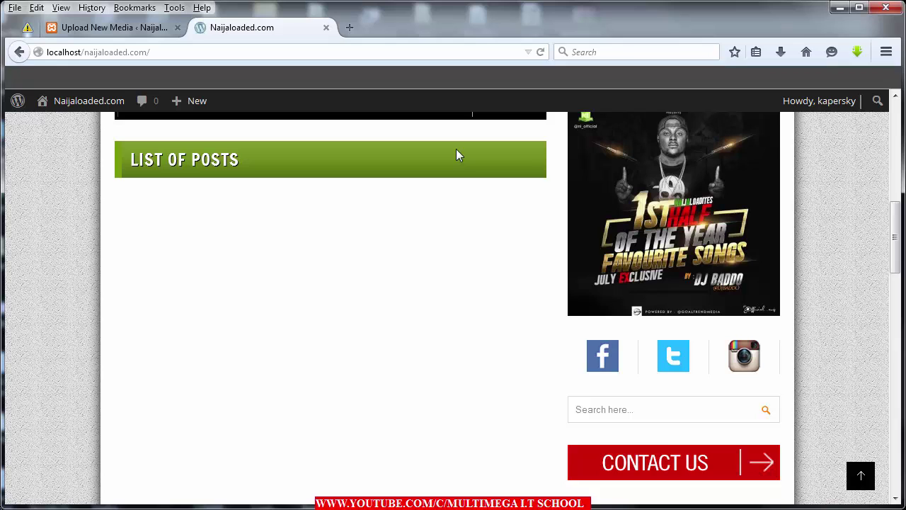
pyautogui.scroll(7, 457, 155)
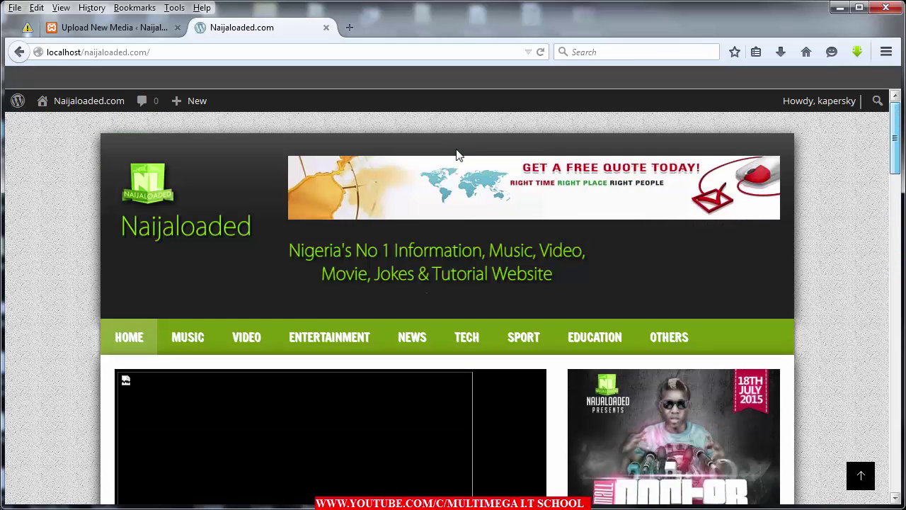
pyautogui.hotkey('ctrl', 'Tab')
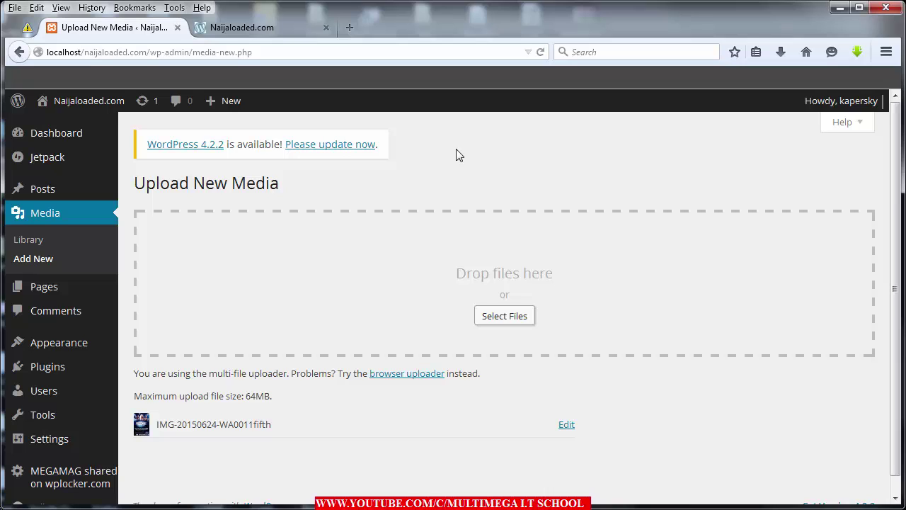
# Step: Open the uploaded image's edit page and copy its file URL
pyautogui.click(566, 424)
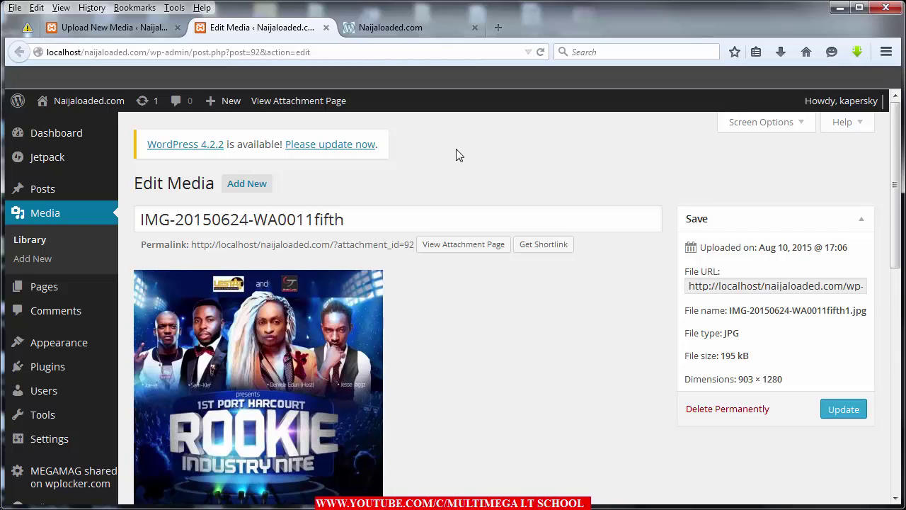
pyautogui.press('Tab')
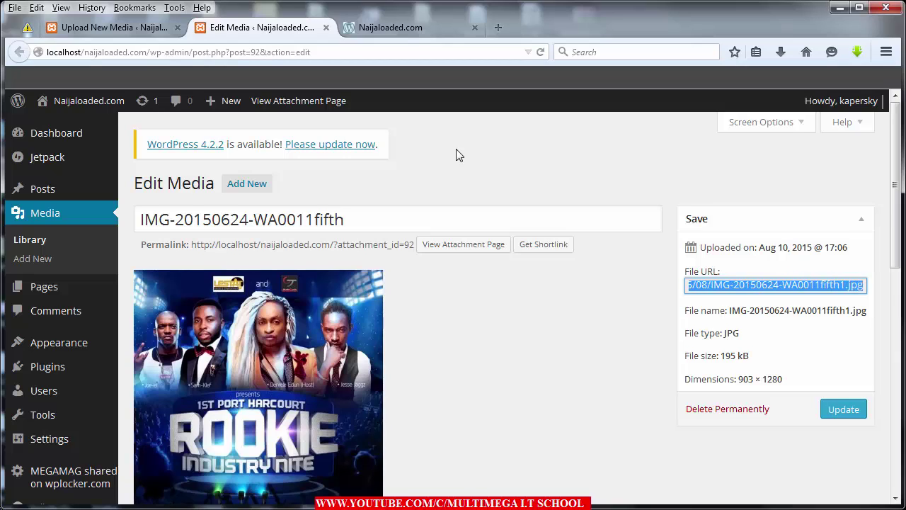
pyautogui.hotkey('ctrl', 'shift', 'Tab')
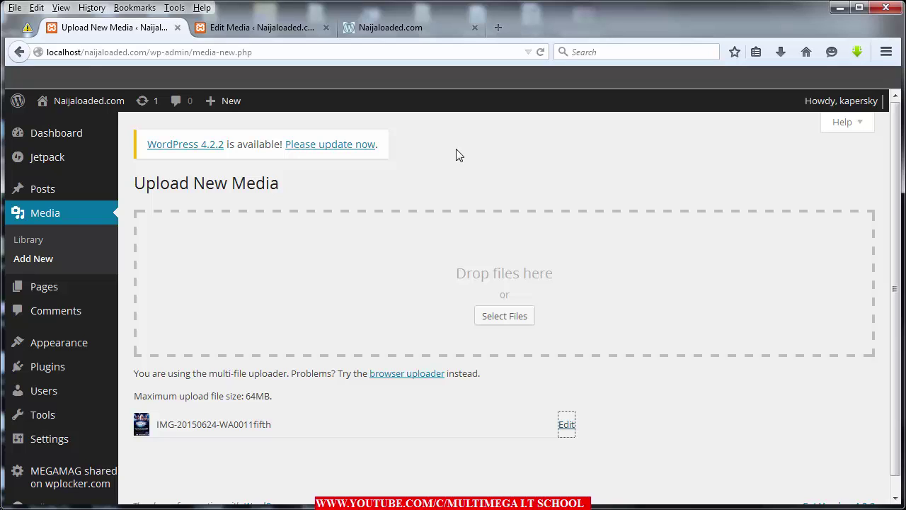
# Step: Open the Widgets page and expand the first MEGAMAG: Banner widget in the Sidebar Widget Area
pyautogui.scroll(-1, 457, 155)
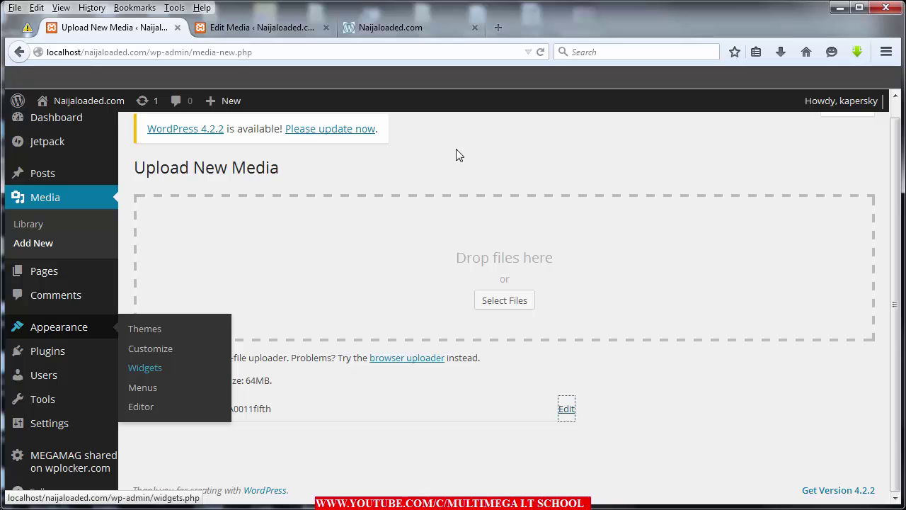
pyautogui.click(145, 367)
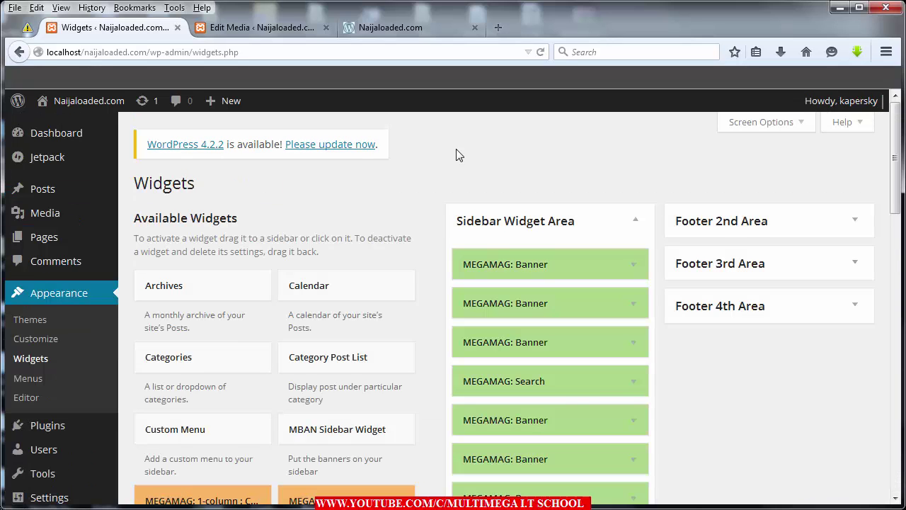
pyautogui.scroll(-3, 456, 155)
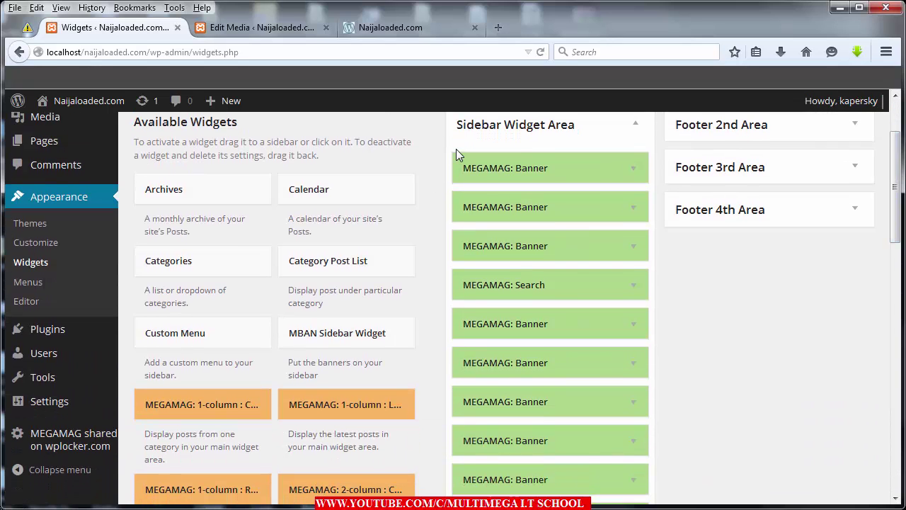
pyautogui.click(457, 153)
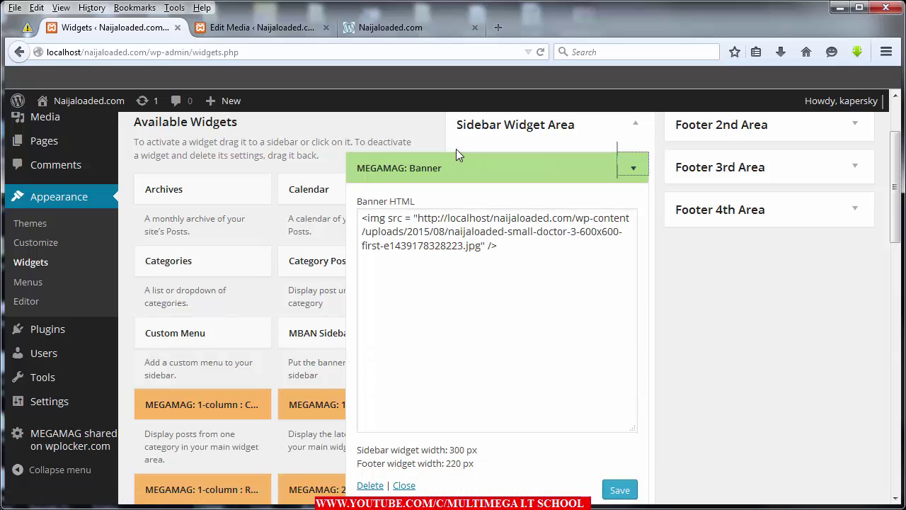
# Step: Paste the copied image URL, ending in IMG-20150624-WA0011fifth1.jpg, a few lines below the existing code in the Banner HTML
pyautogui.press('Tab')
pyautogui.press('Return')
pyautogui.press('Return')
pyautogui.press('Return')
pyautogui.write('http://localhost/naijaloaded.com/wp-content/uploads/2015/08/IMG-20150624-WA0011fifth1.jpg')
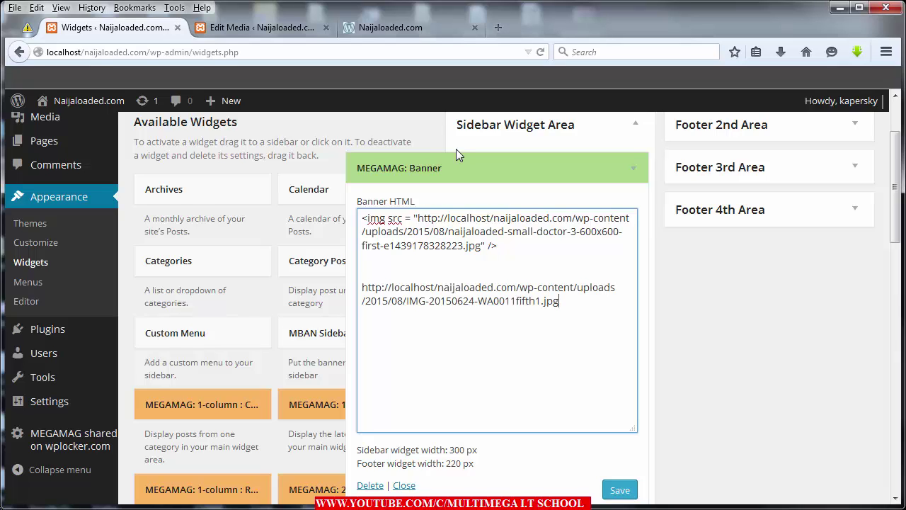
# Step: Wrap the pasted image URL in an <img src = "..." /> tag in the Banner HTML and save the widget
pyautogui.write('<IMG')
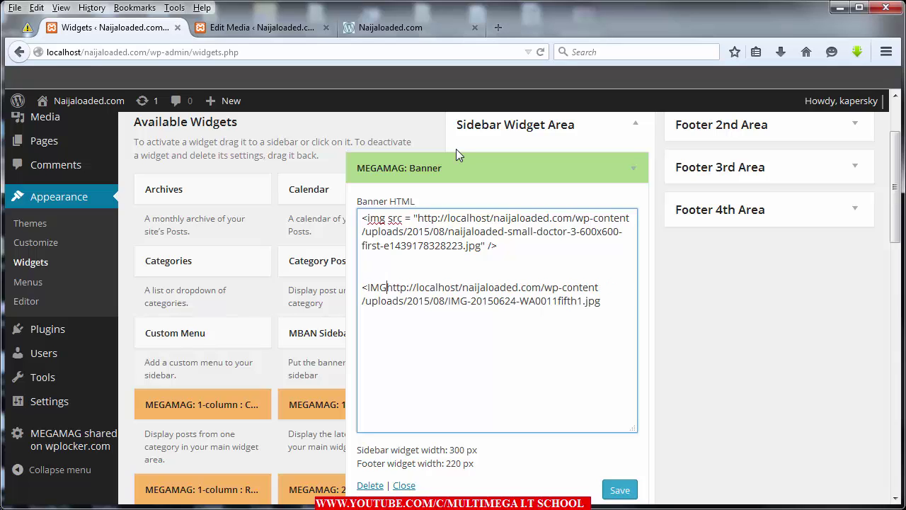
pyautogui.press('BackSpace')
pyautogui.press('BackSpace')
pyautogui.press('BackSpace')
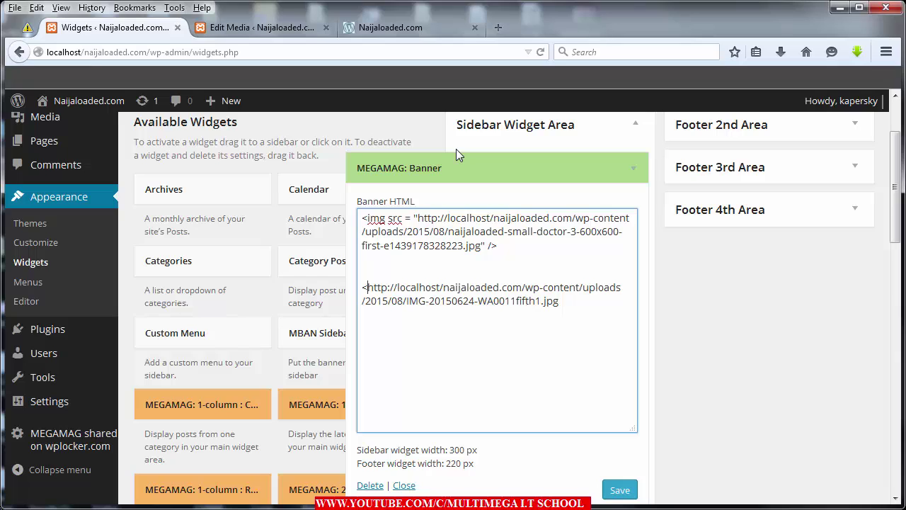
pyautogui.write('img ')
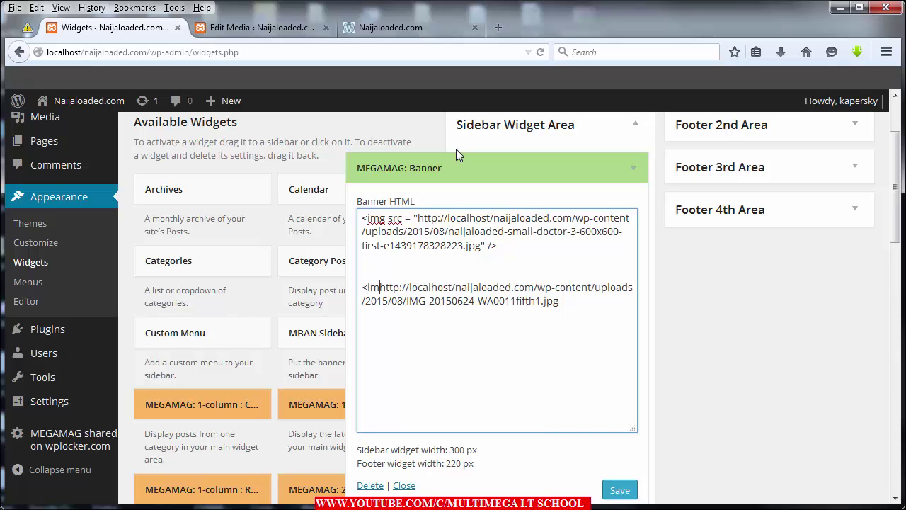
pyautogui.write('src')
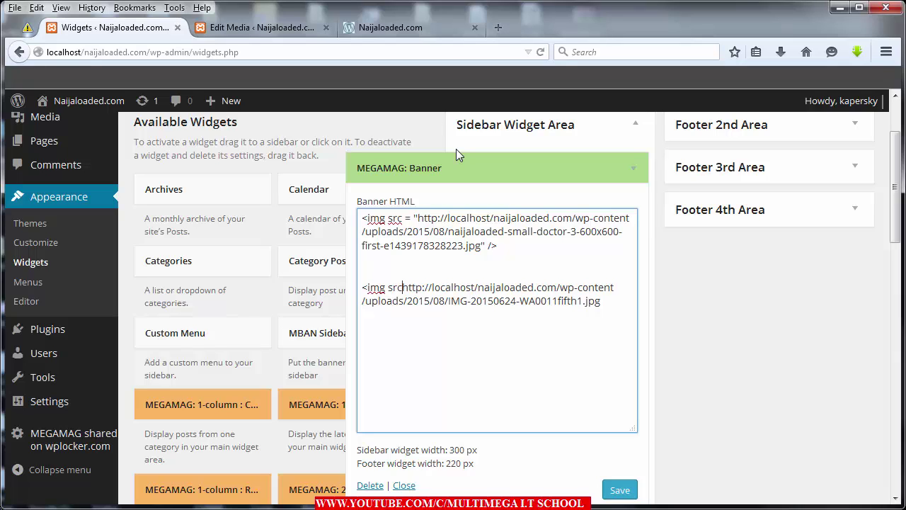
pyautogui.write(' = "')
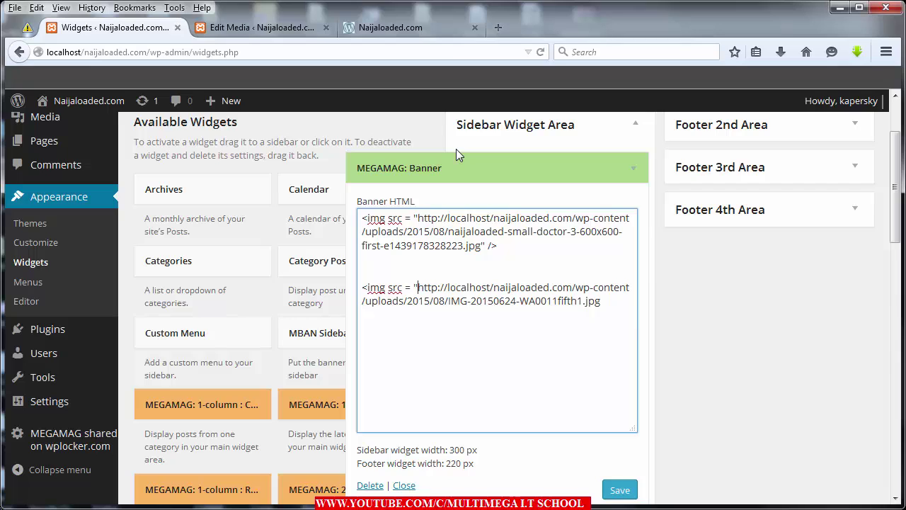
pyautogui.write('" />')
pyautogui.click(619, 489)
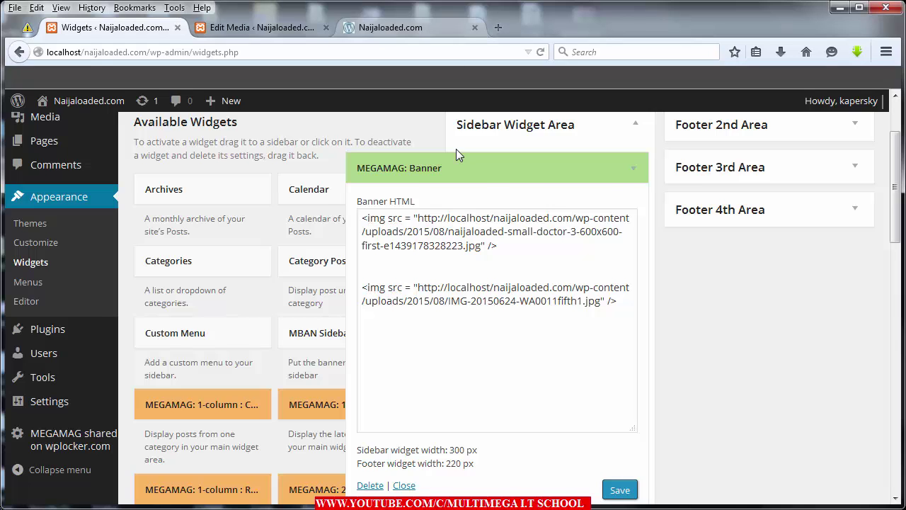
# Step: Reload the site's homepage and examine how the newly added banner image fits in the sidebar
pyautogui.click(382, 30)
pyautogui.press('F5')
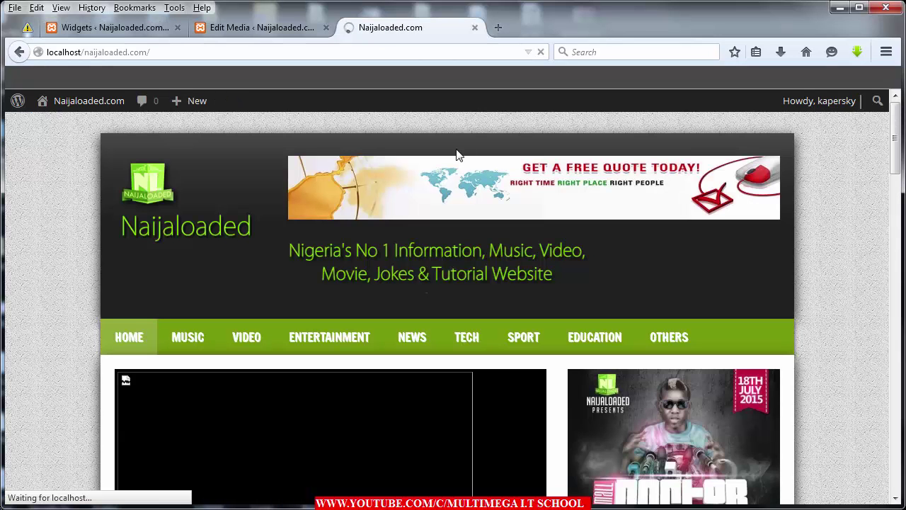
pyautogui.scroll(-5, 457, 155)
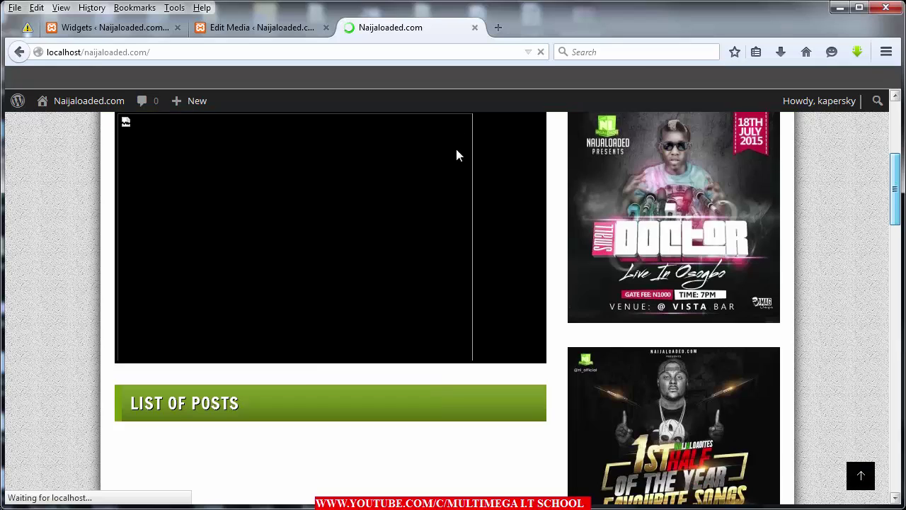
pyautogui.scroll(1, 457, 156)
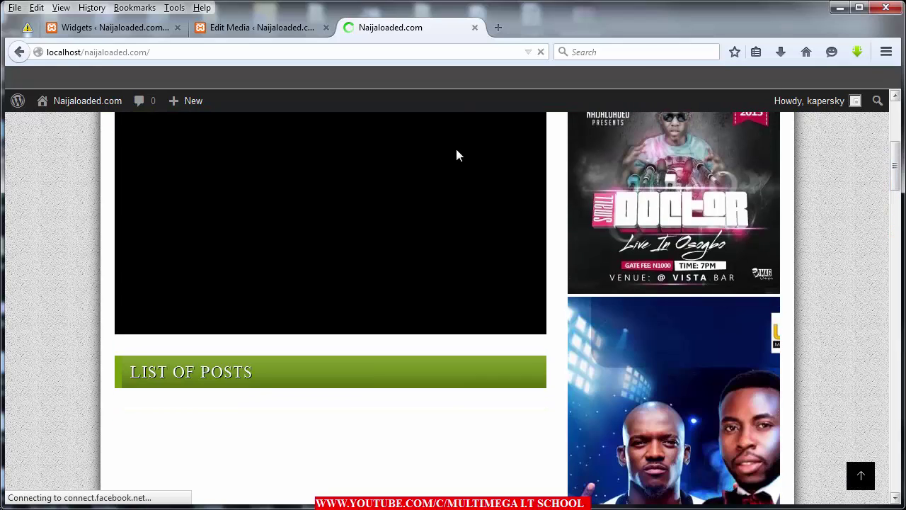
pyautogui.scroll(-4, 456, 156)
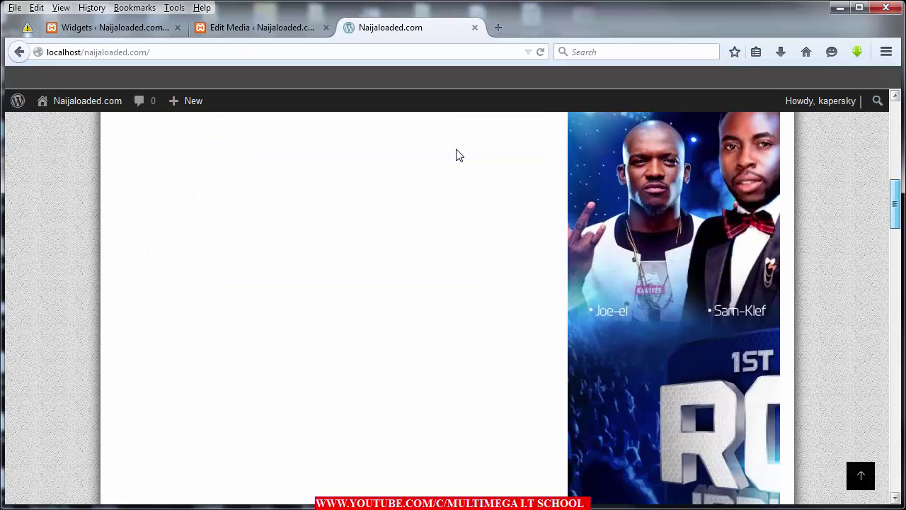
pyautogui.scroll(2, 456, 155)
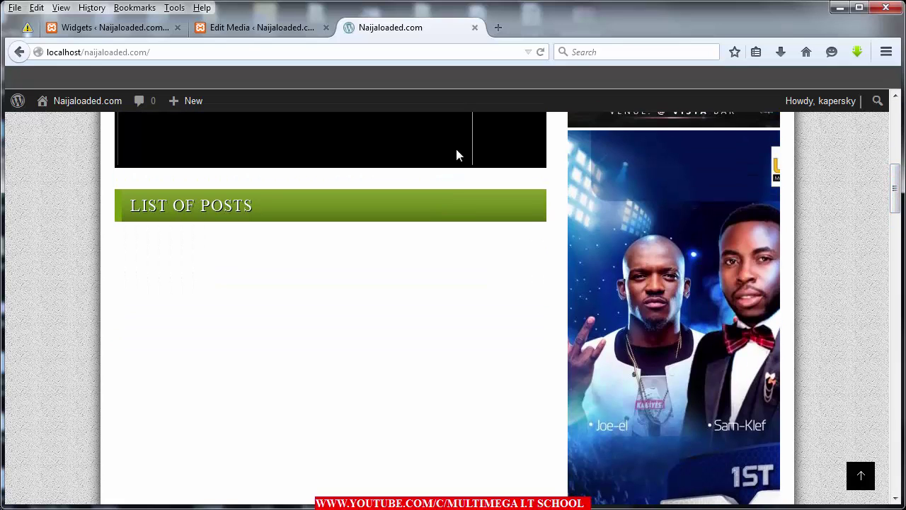
pyautogui.scroll(5, 456, 155)
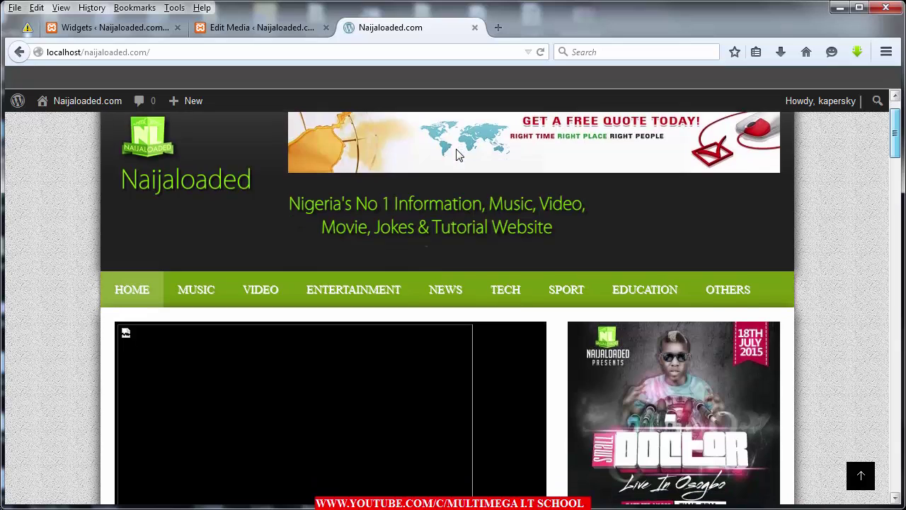
pyautogui.scroll(-2, 456, 155)
pyautogui.scroll(-1, 456, 155)
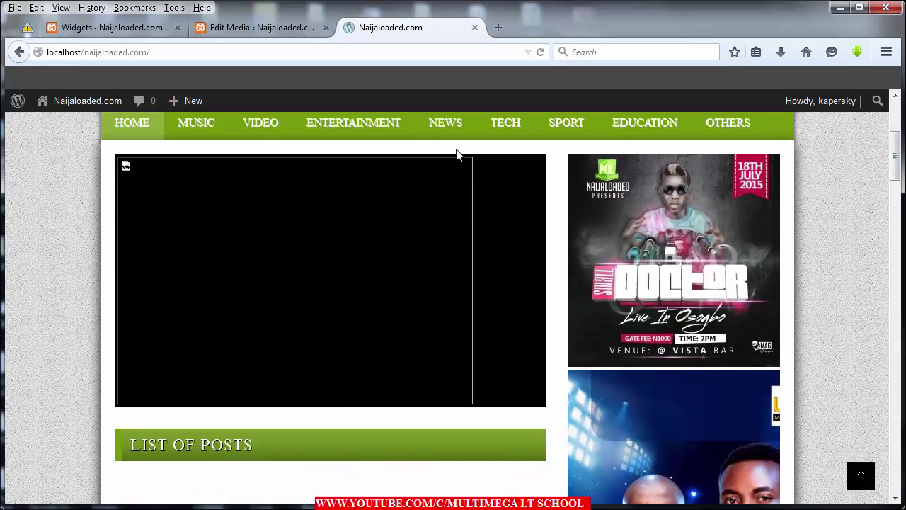
pyautogui.scroll(-5, 456, 156)
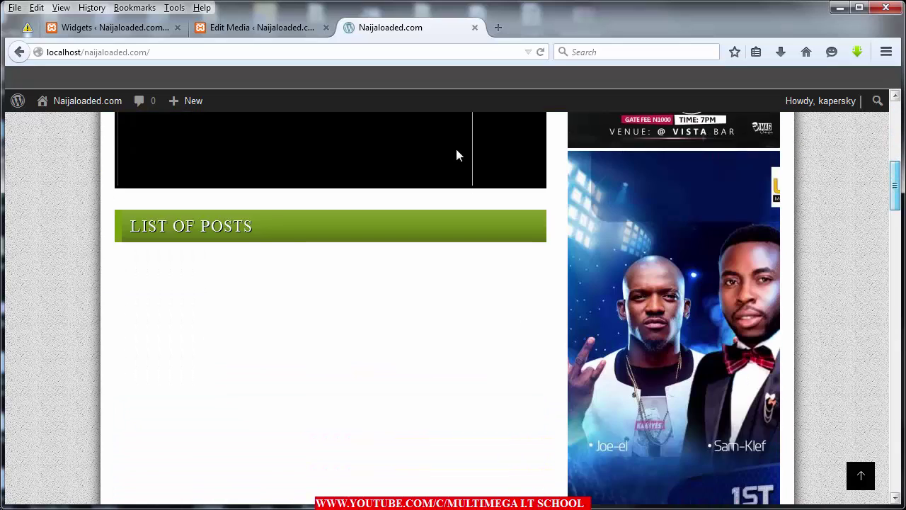
pyautogui.scroll(1, 456, 155)
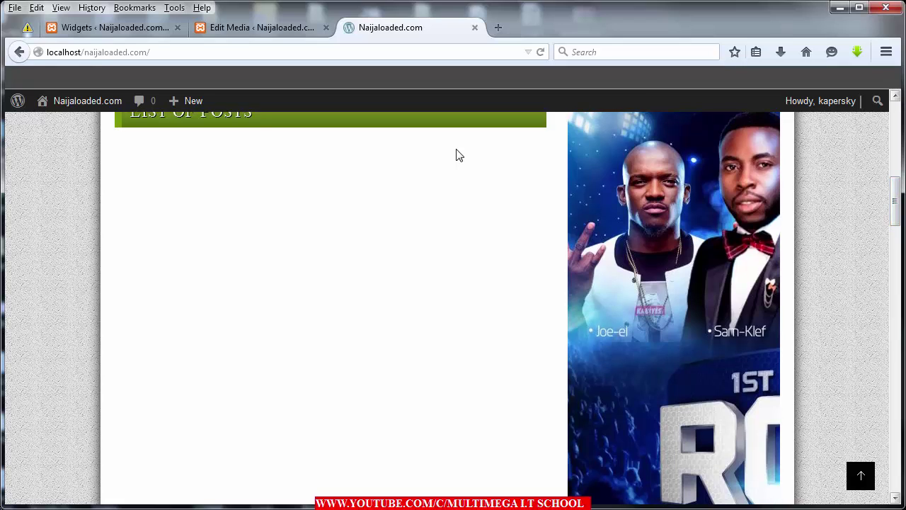
pyautogui.scroll(-5, 456, 156)
pyautogui.scroll(-7, 456, 155)
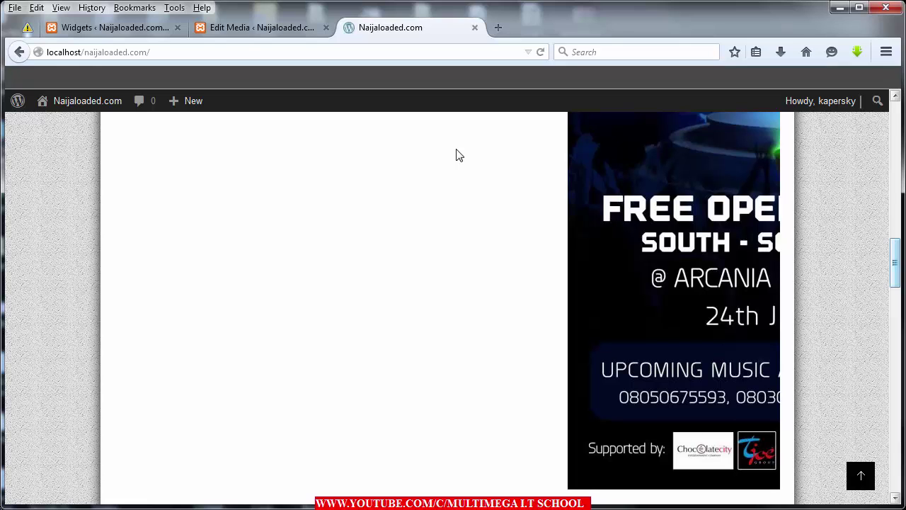
pyautogui.scroll(10, 456, 155)
pyautogui.scroll(8, 457, 155)
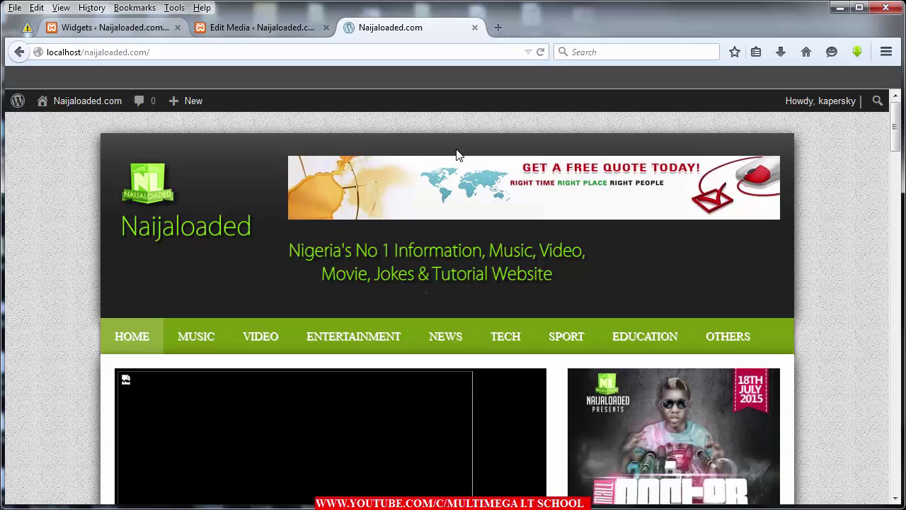
# Step: Return to the Widgets page, remove the IMG-20150624-WA0011fifth1.jpg img tag from the Banner HTML, and save the widget
pyautogui.hotkey('ctrl', 'shift', 'Tab')
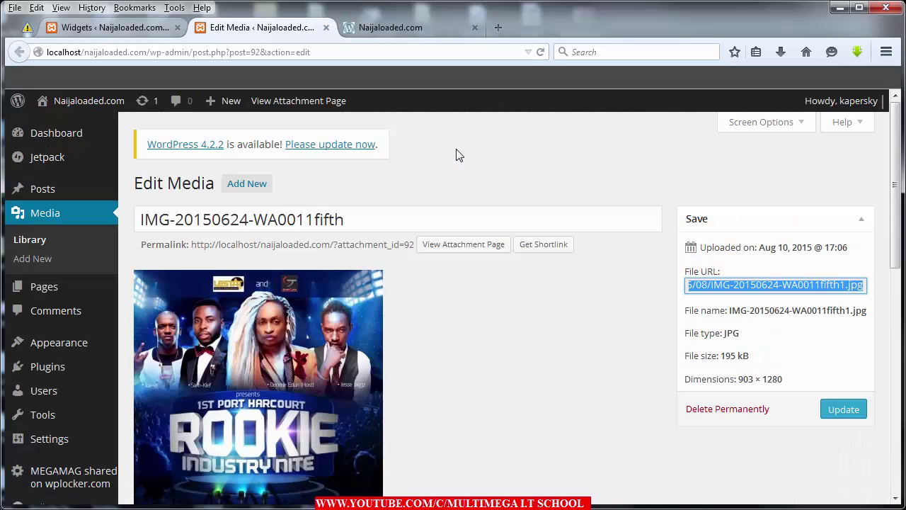
pyautogui.hotkey('ctrl', 'shift', 'Tab')
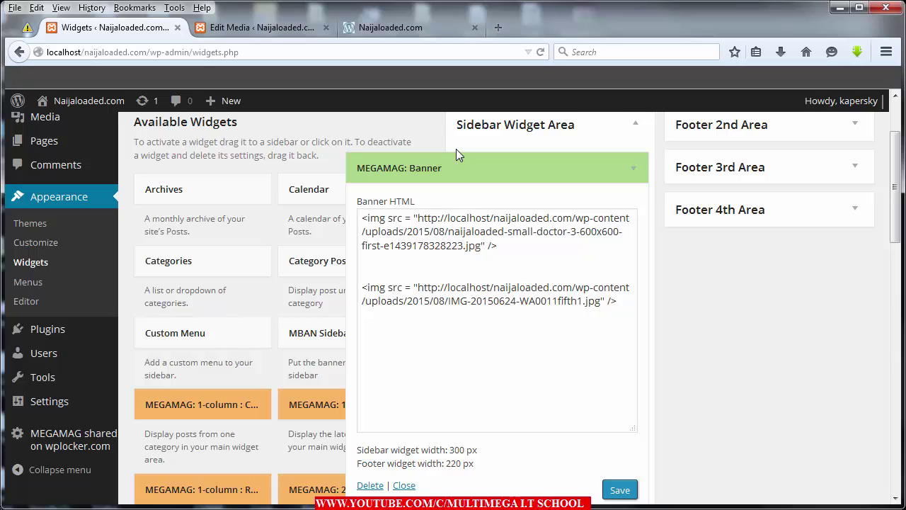
pyautogui.moveTo(361, 286); pyautogui.dragTo(617, 301)
pyautogui.press('Delete')
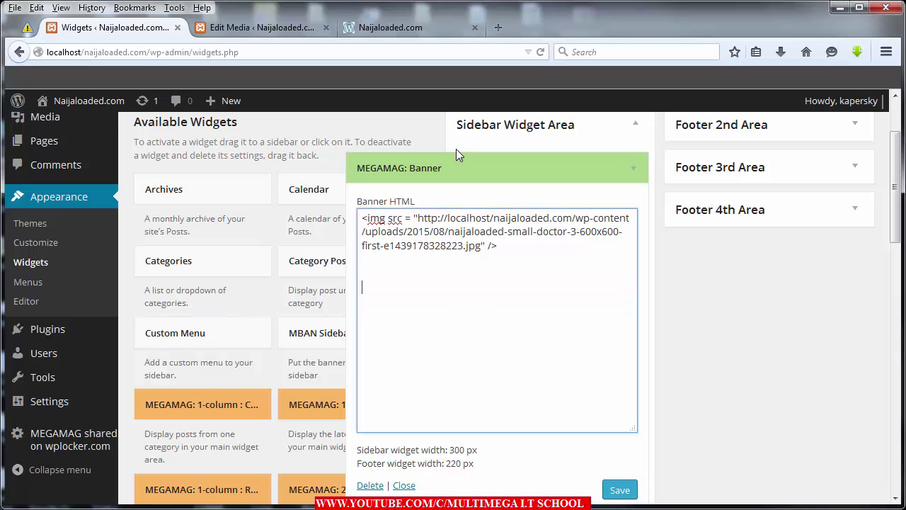
pyautogui.click(619, 489)
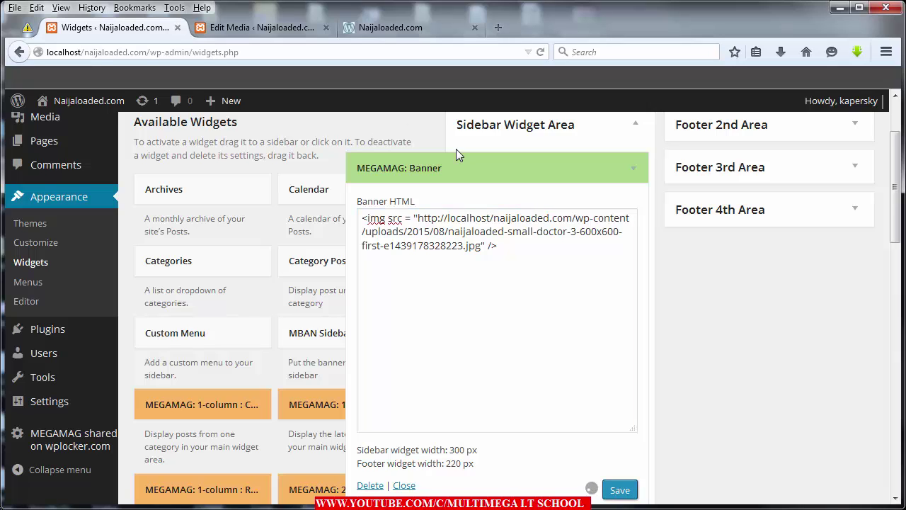
# Step: Return to the uploaded image's Edit Media page and open the image for editing
pyautogui.hotkey('ctrl', 'Tab')
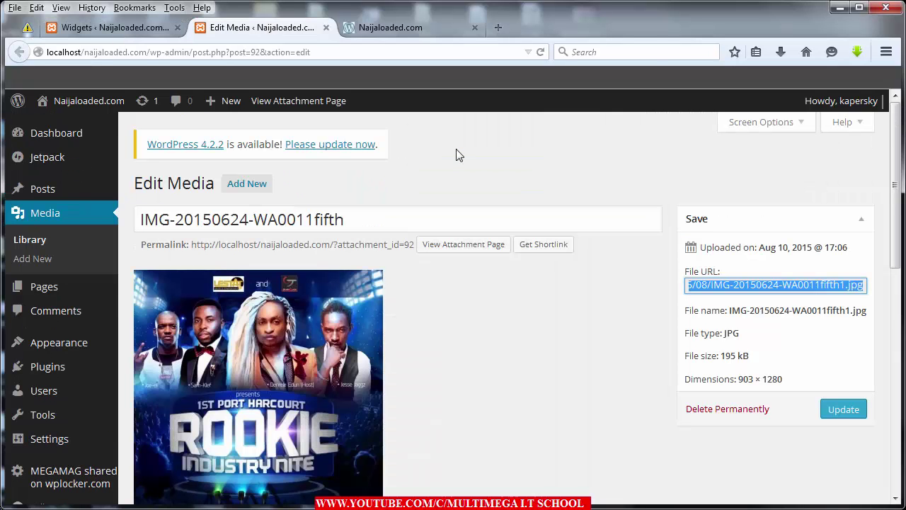
pyautogui.scroll(-4, 457, 150)
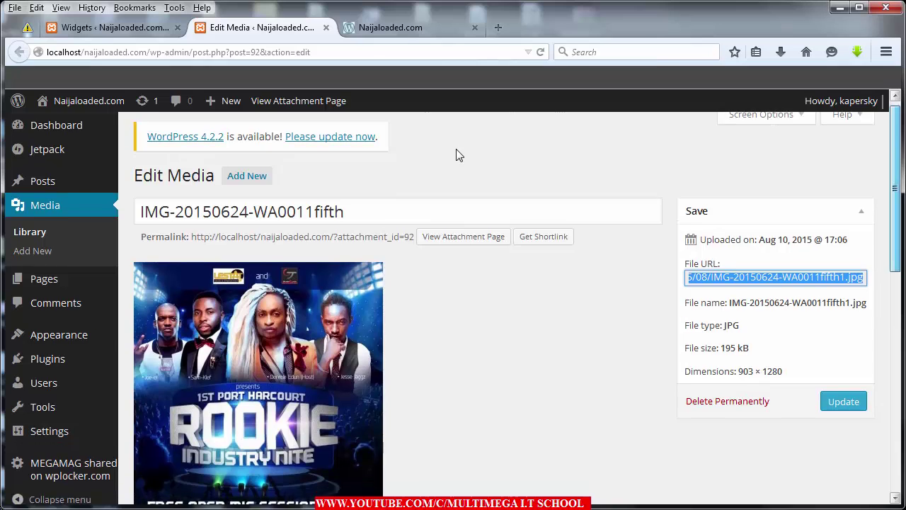
pyautogui.scroll(1, 457, 154)
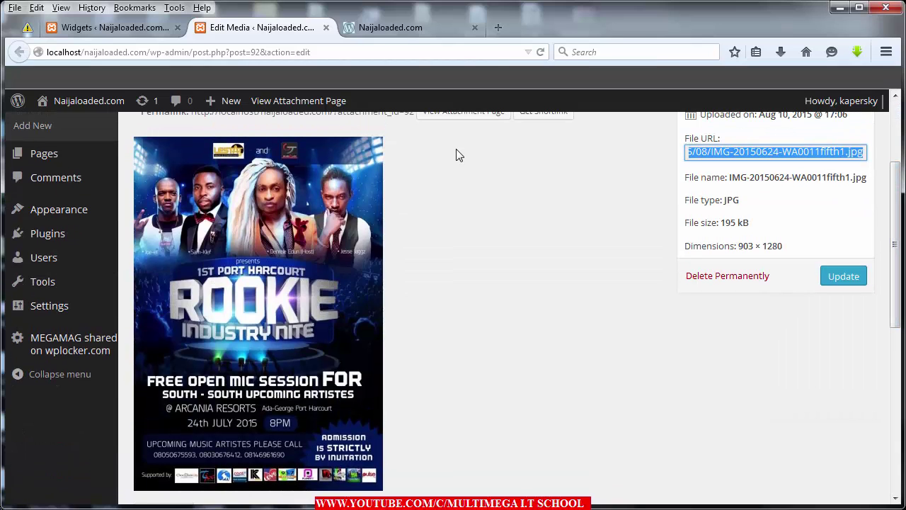
pyautogui.scroll(-2, 457, 154)
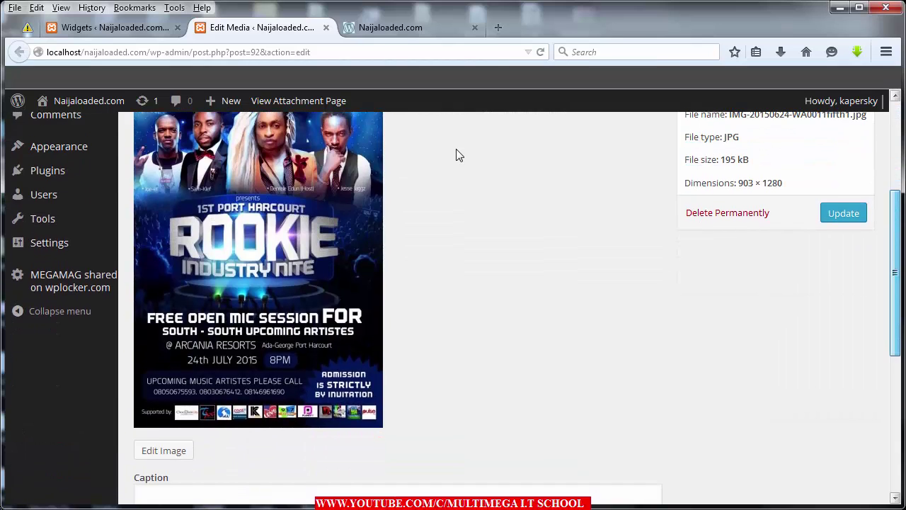
pyautogui.press('Return')
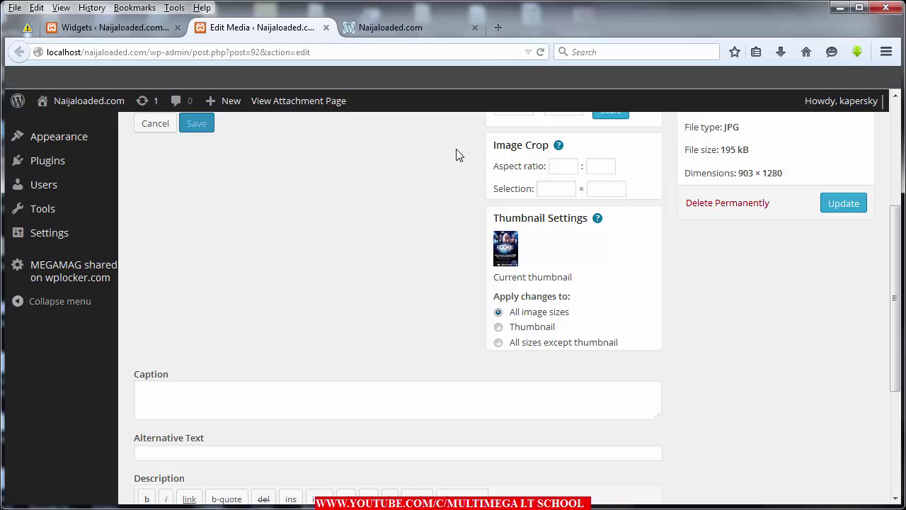
# Step: Scale the uploaded image to 300 × 425 pixels
pyautogui.scroll(4, 457, 156)
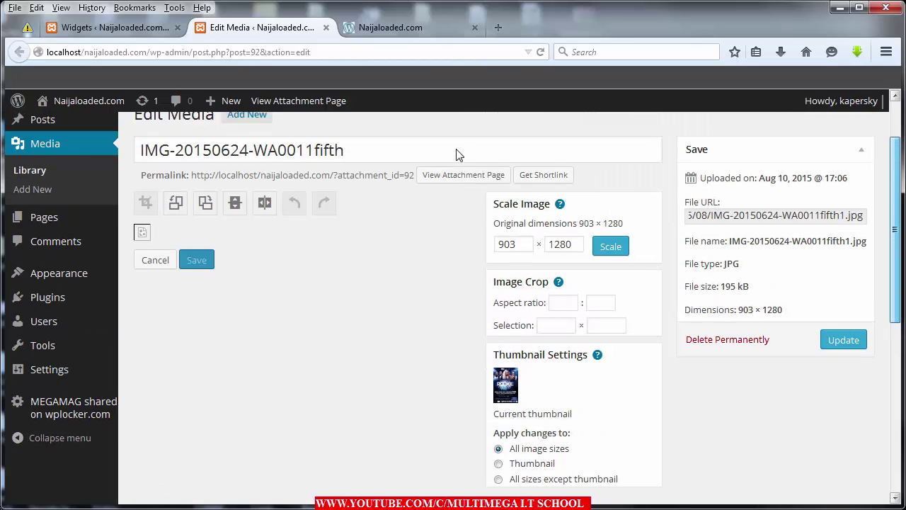
pyautogui.press('Tab')
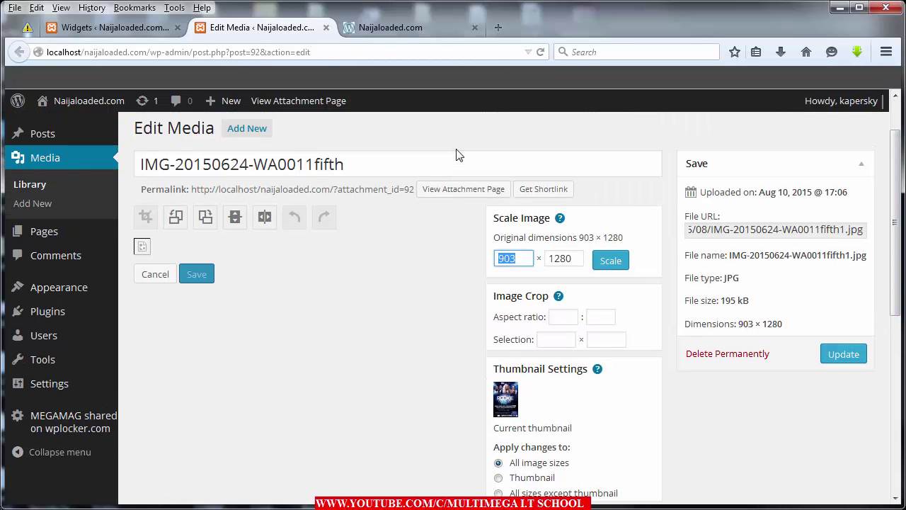
pyautogui.write('300')
pyautogui.press('Tab')
pyautogui.write('300')
pyautogui.hotkey('shift', 'Tab')
pyautogui.write('300')
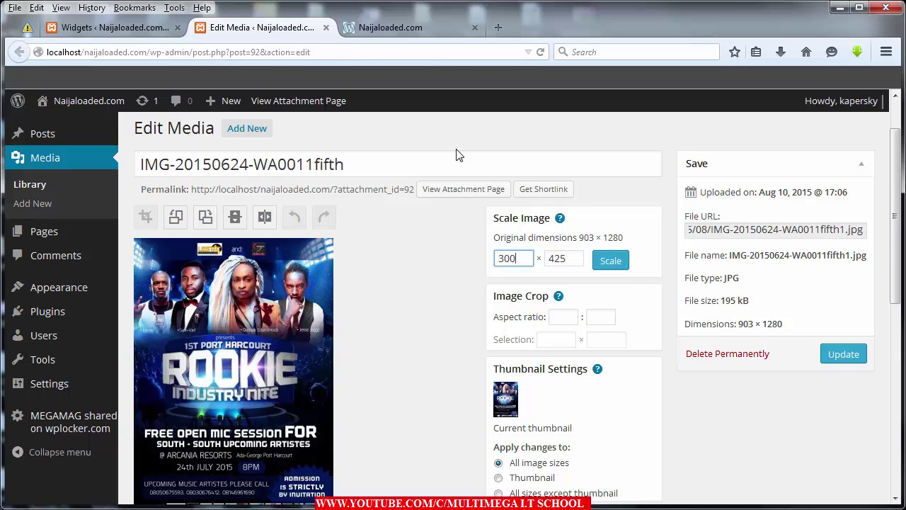
pyautogui.hotkey('shift', 'Left')
pyautogui.hotkey('shift', 'Left')
pyautogui.hotkey('shift', 'Left')
pyautogui.press('Tab')
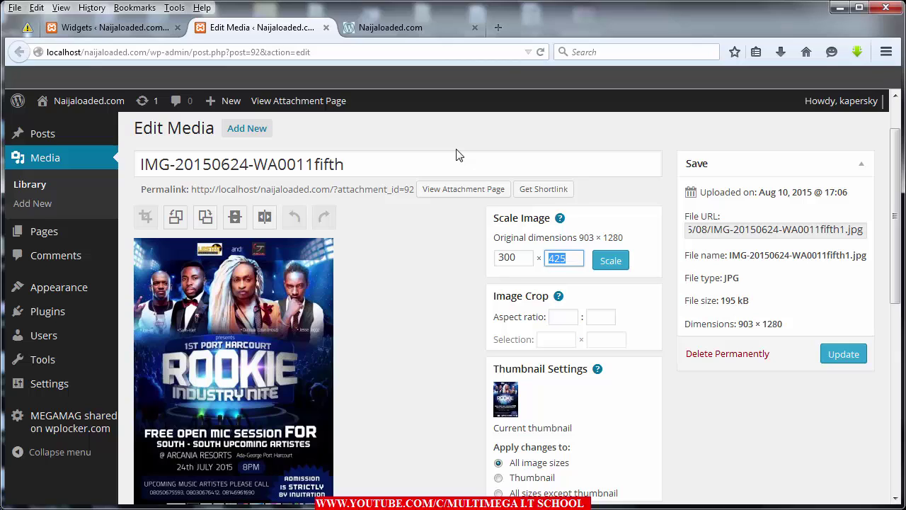
pyautogui.press('Tab')
pyautogui.press('Tab')
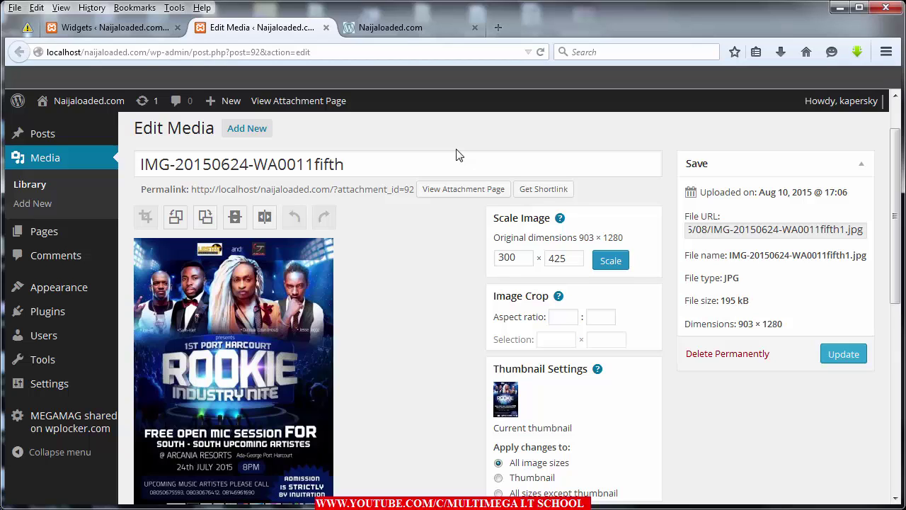
pyautogui.scroll(-1, 457, 155)
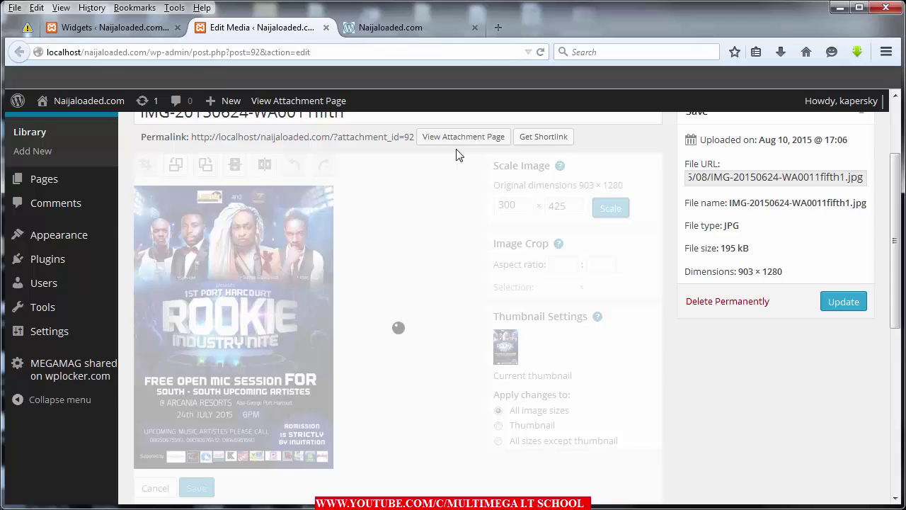
# Step: Switch to Paint and open the recent picture "dj-600x600 second"
pyautogui.press('super')
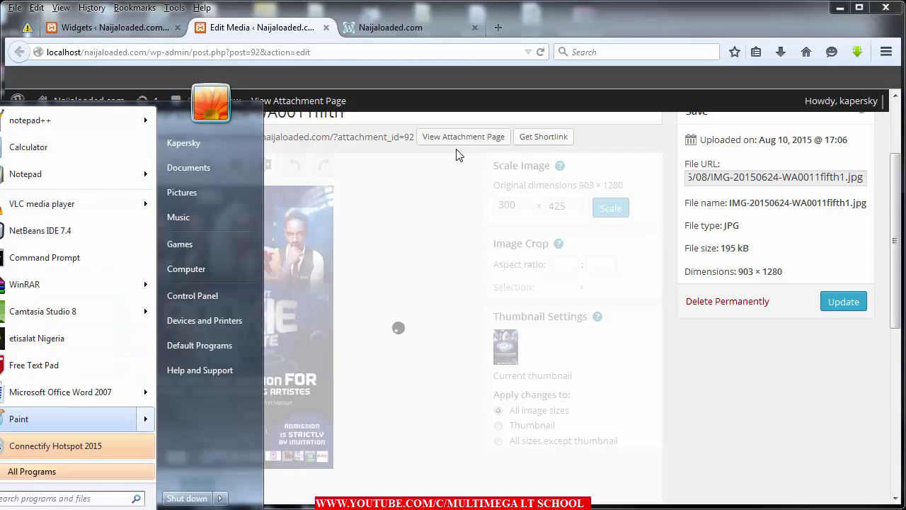
pyautogui.press('Escape')
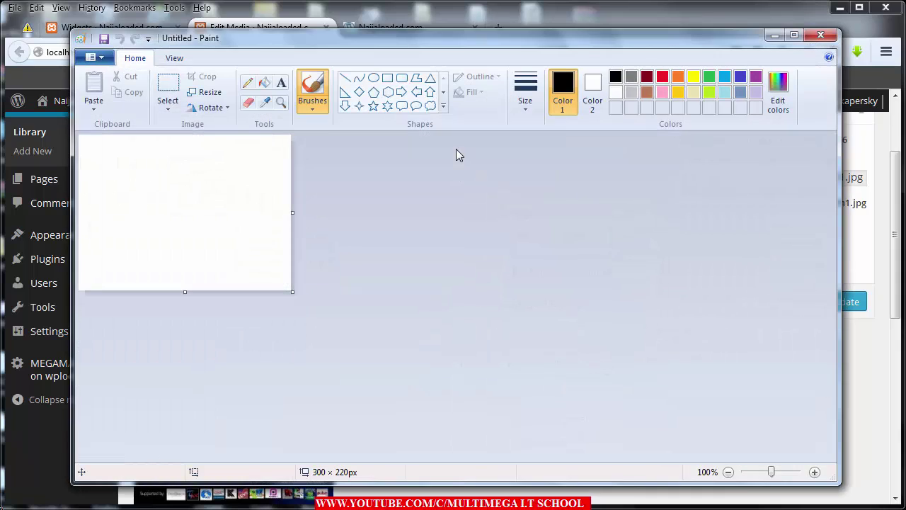
pyautogui.hotkey('alt', 'f')
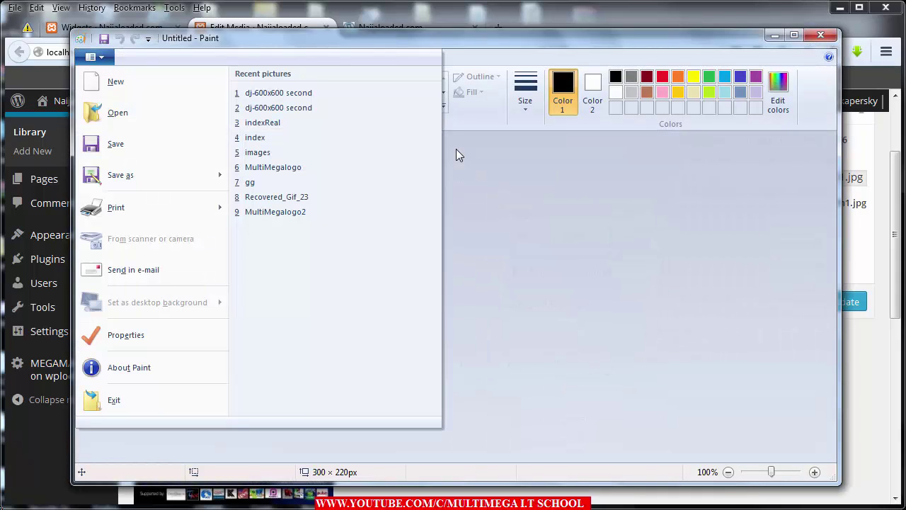
pyautogui.press('Down')
pyautogui.press('Right')
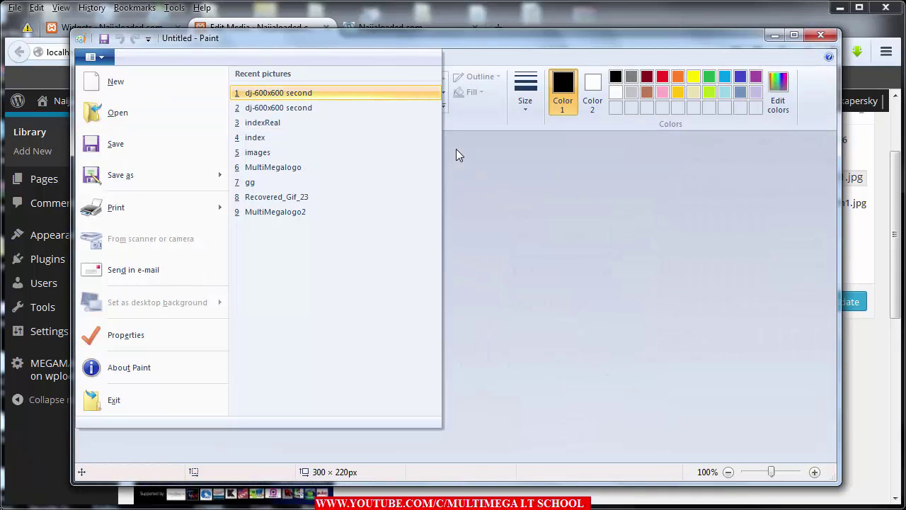
pyautogui.press('Return')
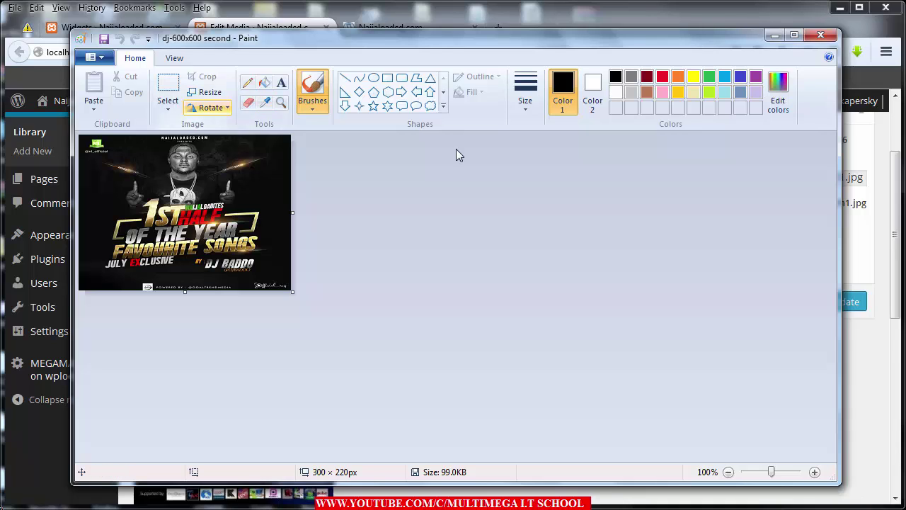
# Step: Check the picture's pixel dimensions in Paint's Resize and Skew settings, close them, and return to the Edit Media page in the browser
pyautogui.hotkey('ctrl', 'w')
pyautogui.press('Right')
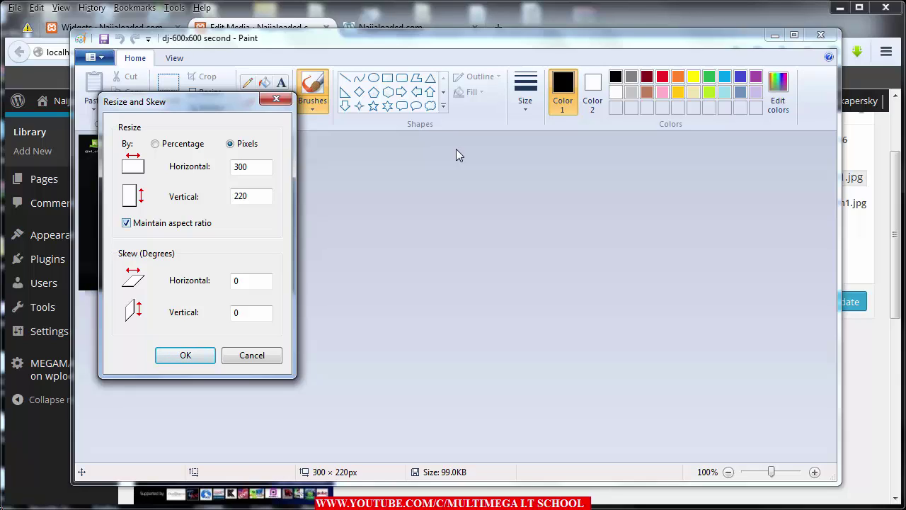
pyautogui.press('space')
pyautogui.press('Right')
pyautogui.write('8888')
pyautogui.press('Tab')
pyautogui.press('End')
pyautogui.hotkey('shift', 'Tab')
pyautogui.press('BackSpace')
pyautogui.press('BackSpace')
pyautogui.press('BackSpace')
pyautogui.press('BackSpace')
pyautogui.press('Return')
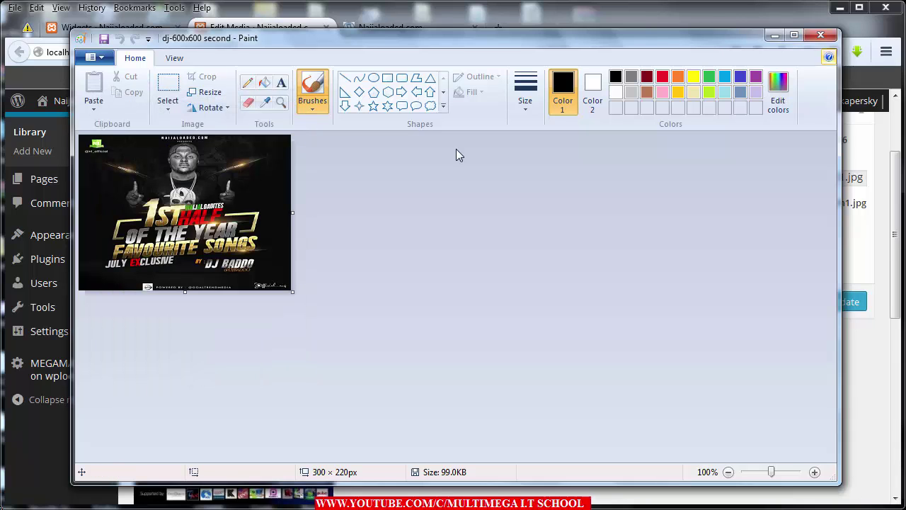
pyautogui.press('super+Down')
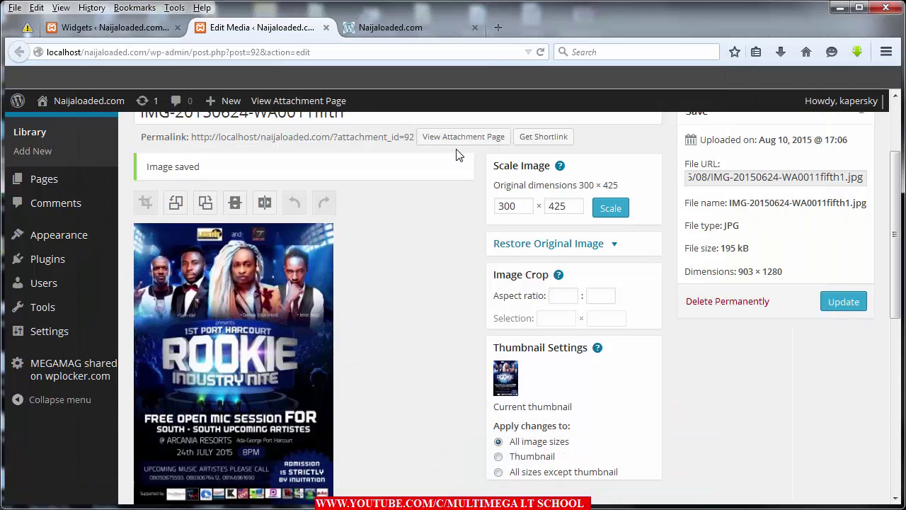
# Step: Update the media attachment with the scaled image and copy its file URL
pyautogui.press('Return')
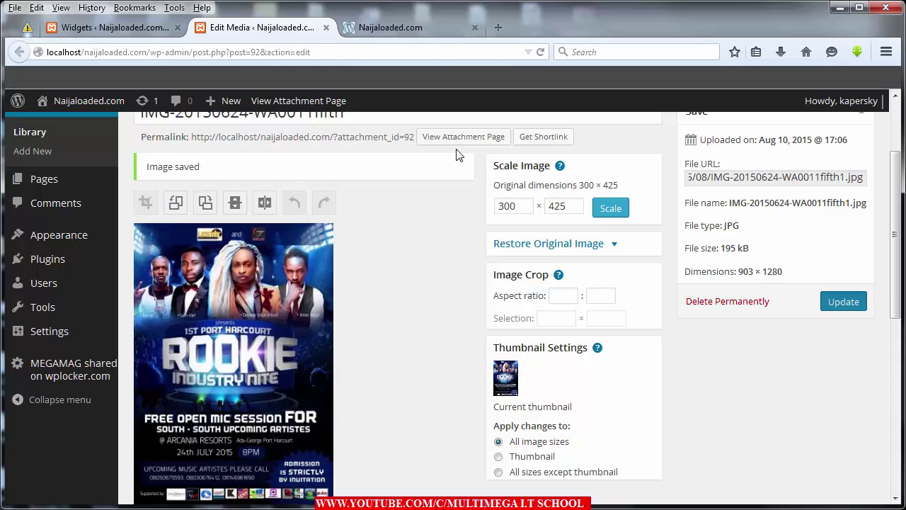
pyautogui.hotkey('shift', 'Tab')
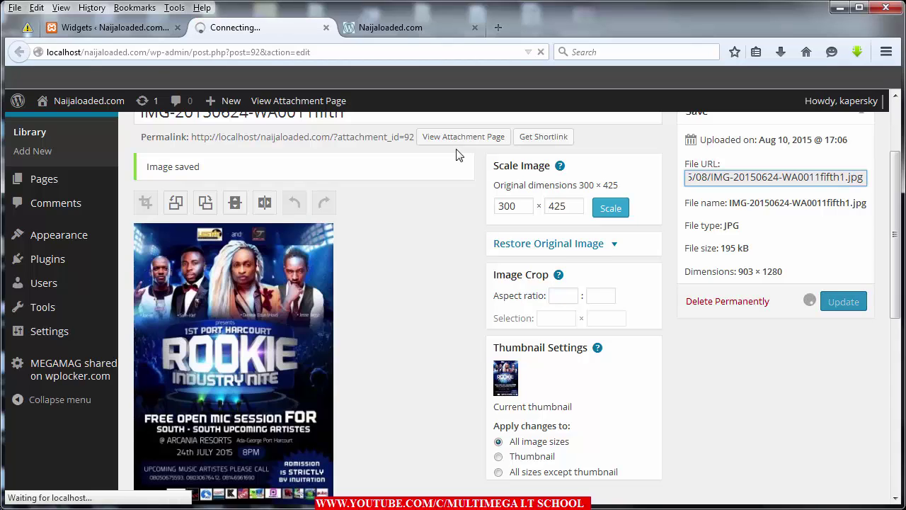
pyautogui.hotkey('ctrl', 'a')
pyautogui.hotkey('ctrl', 'c')
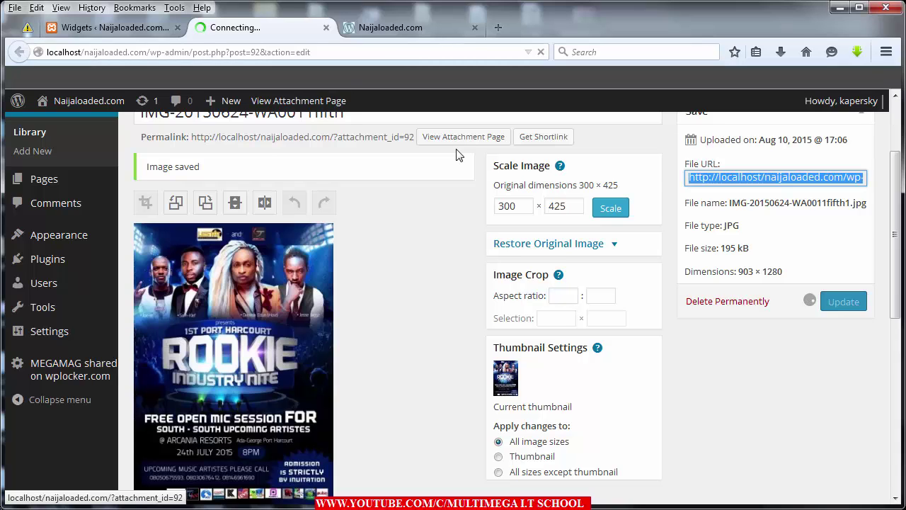
# Step: On the Widgets page, add an img tag with the copied IMG-20150624-WA0011fifth1.jpg URL below the existing tag in the first sidebar banner's HTML
pyautogui.hotkey('ctrl', 'shift', 'Tab')
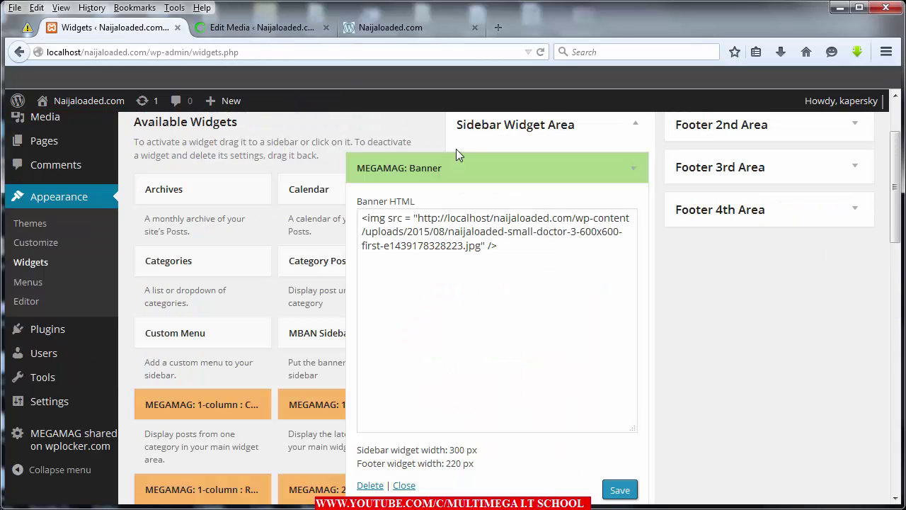
pyautogui.press('Return')
pyautogui.press('Return')
pyautogui.hotkey('ctrl', 'v')
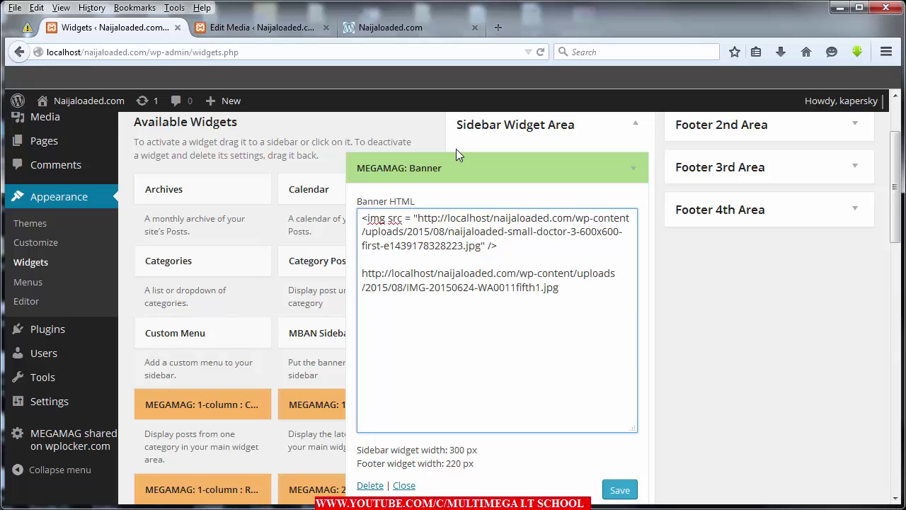
pyautogui.press('Home')
pyautogui.write('<img')
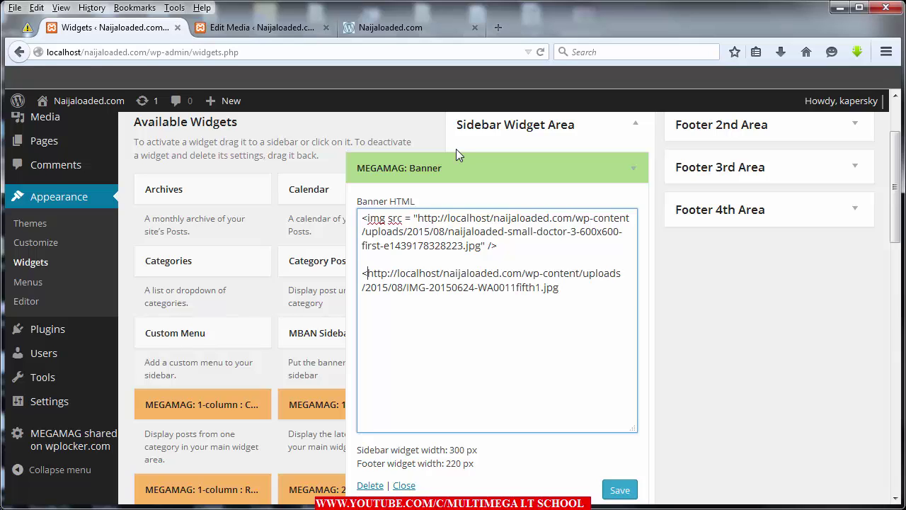
pyautogui.write(' src = "')
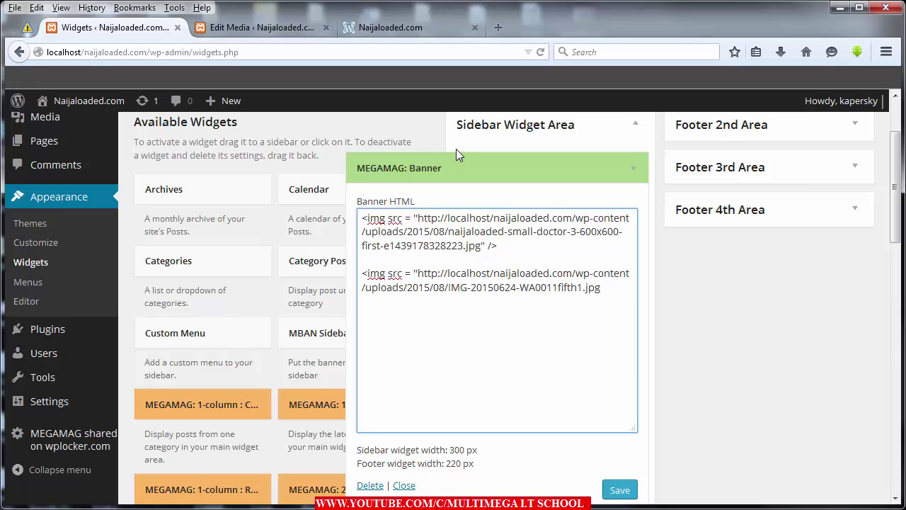
pyautogui.write('" />')
# Step: On the site's homepage, examine how the resized Rookie Industry Nite banner fits the sidebar compared with the banners above and below it
pyautogui.scroll(-1, 456, 149)
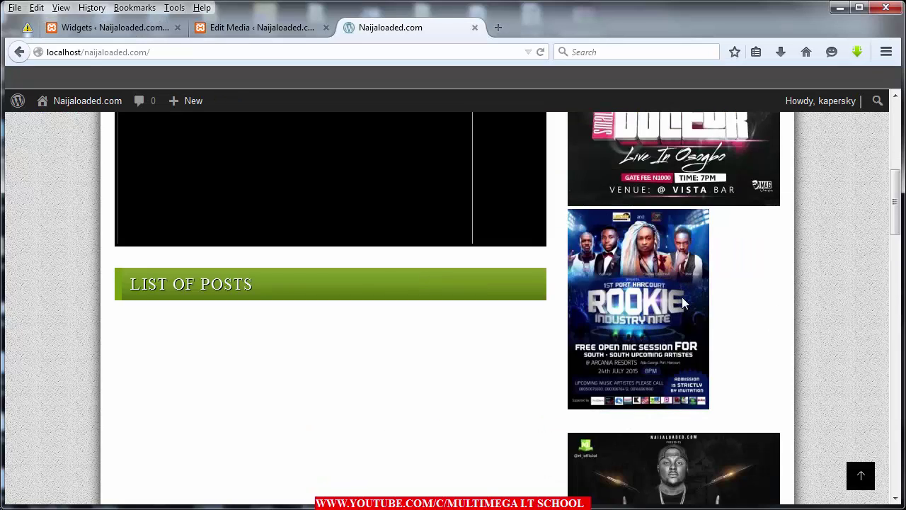
pyautogui.moveTo(899, 190)
pyautogui.mouseDown()
pyautogui.moveTo(900, 210)
pyautogui.moveTo(898, 202)
pyautogui.mouseUp()
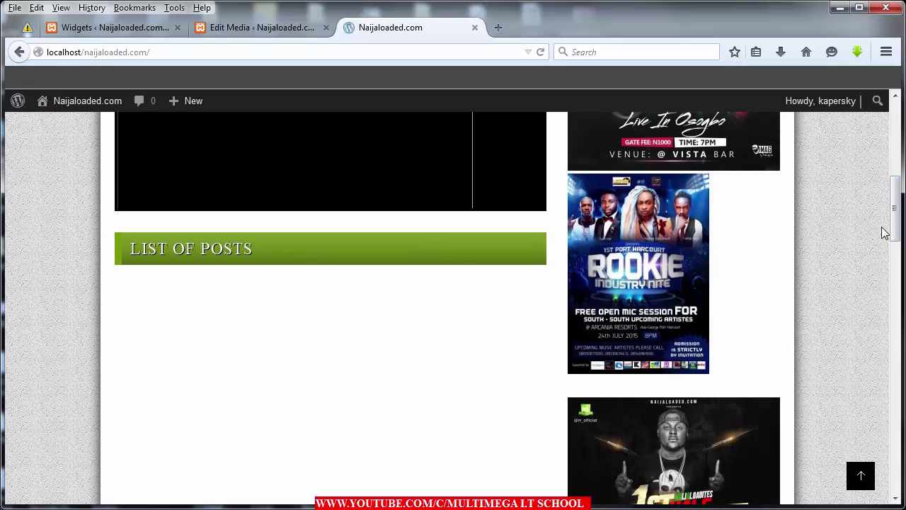
pyautogui.scroll(-5, 897, 225)
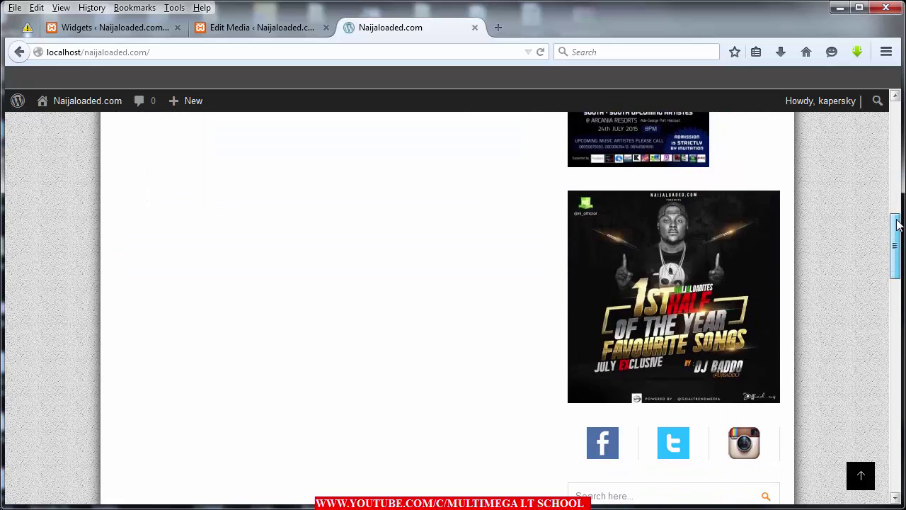
pyautogui.scroll(10, 896, 225)
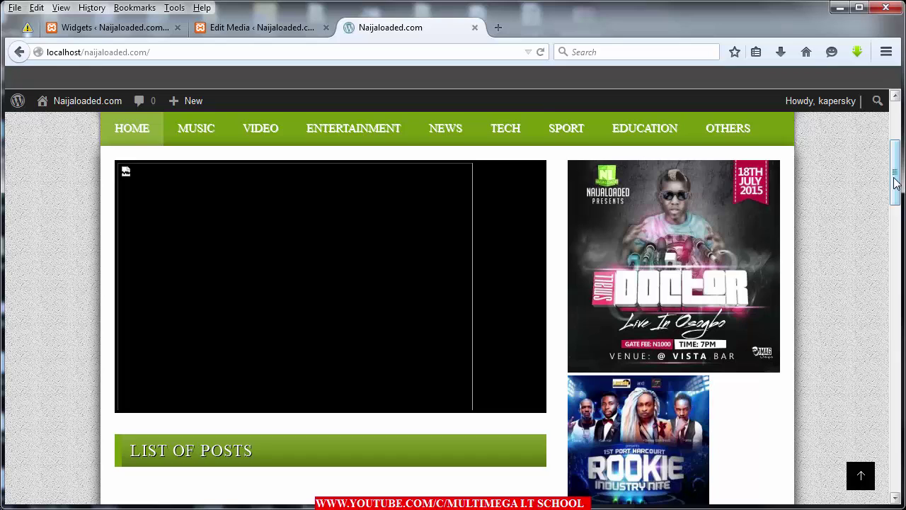
pyautogui.scroll(-7, 897, 212)
pyautogui.scroll(-6, 896, 240)
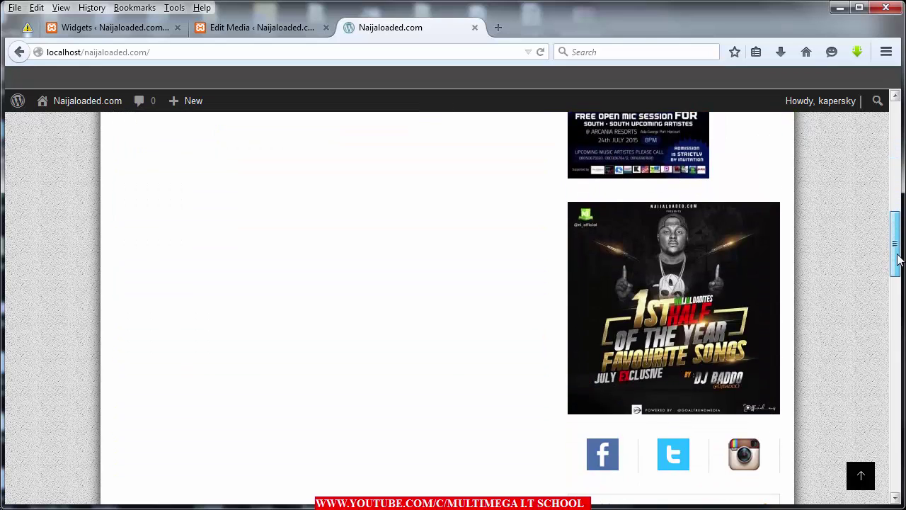
pyautogui.scroll(15, 897, 244)
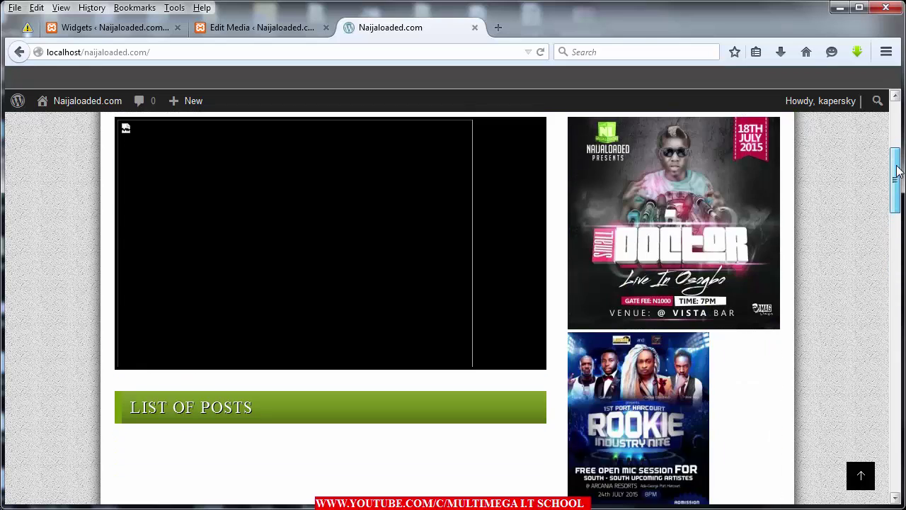
pyautogui.scroll(-3, 899, 184)
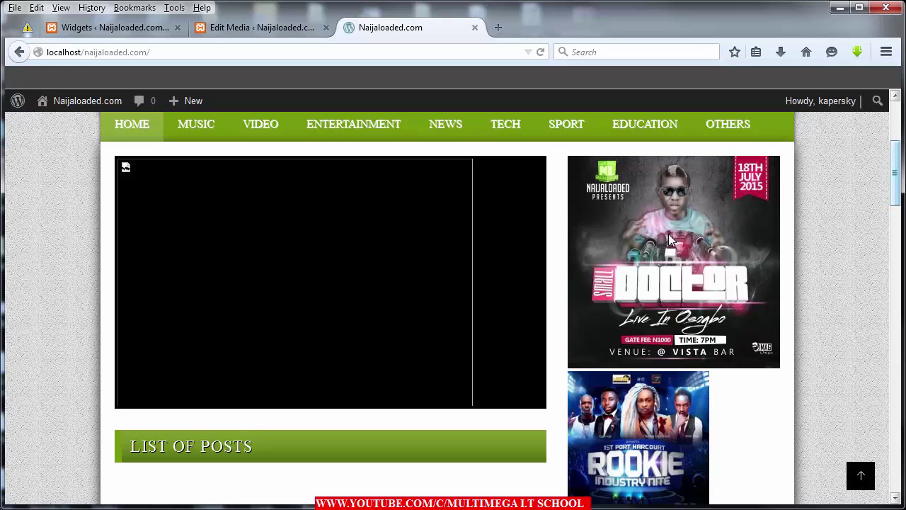
pyautogui.scroll(-10, 671, 240)
pyautogui.scroll(-5, 669, 239)
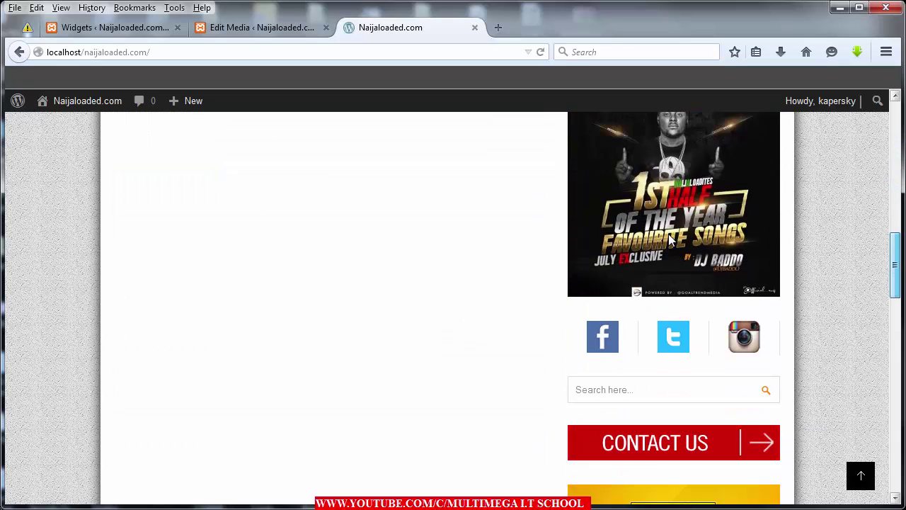
pyautogui.scroll(2, 670, 240)
# Step: Return to the Widgets page, remove the IMG-20150624-WA0011fifth1-e1439226786671.jpg img tag from the first sidebar MEGAMAG: Banner, and save the widget
pyautogui.hotkey('ctrl', 'pageup')
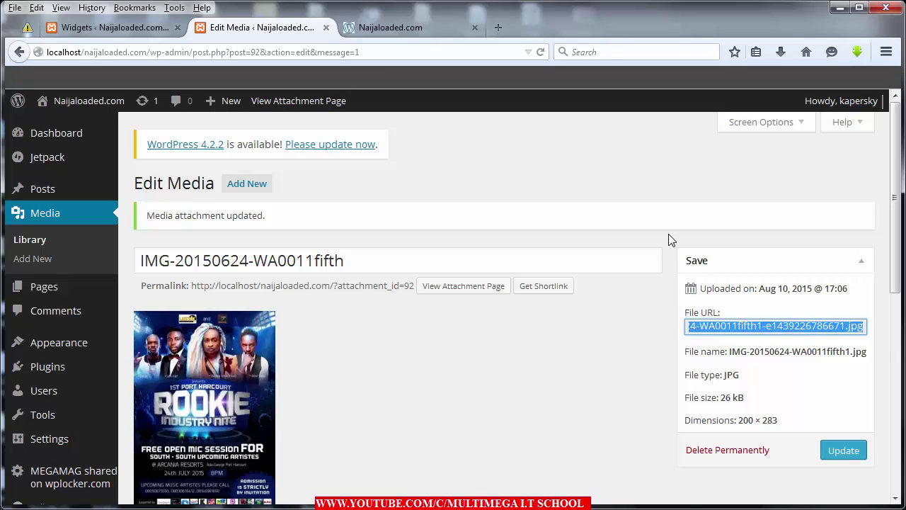
pyautogui.hotkey('ctrl', 'pageup')
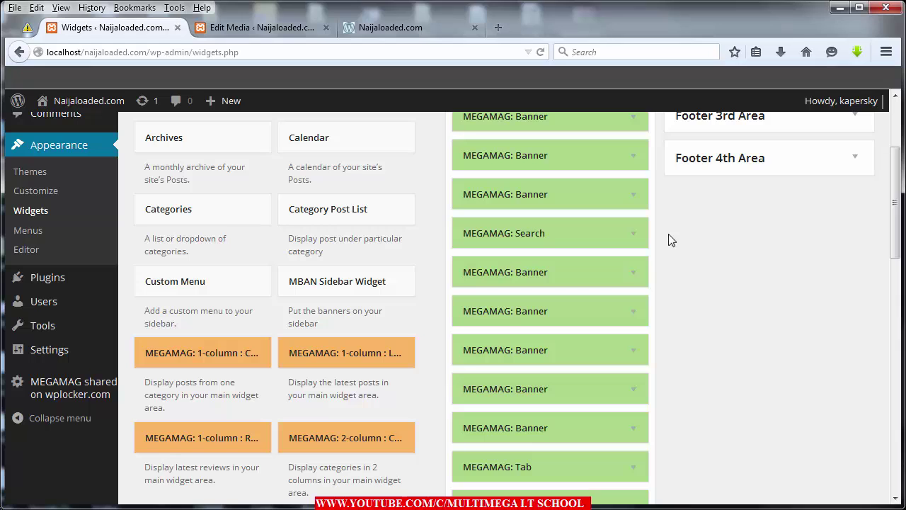
pyautogui.scroll(3, 668, 239)
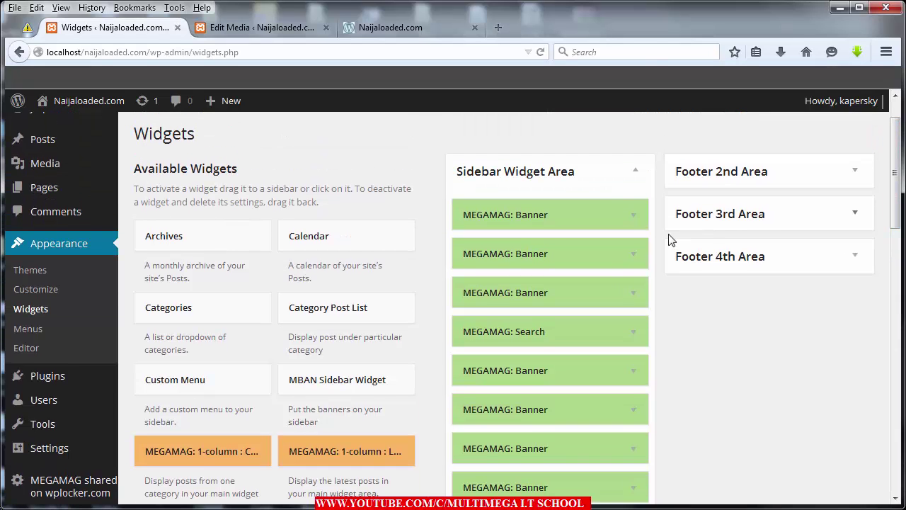
pyautogui.click(633, 215)
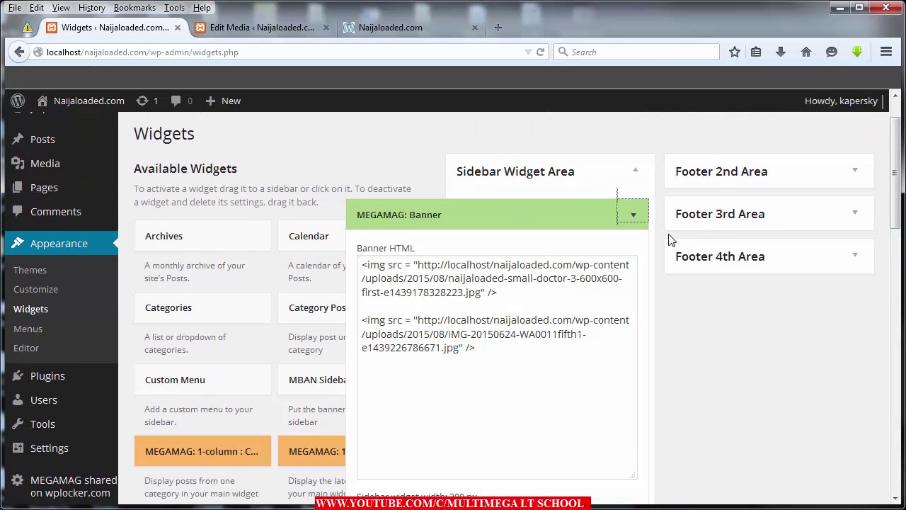
pyautogui.hotkey('shift', 'Home')
pyautogui.hotkey('shift', 'Up')
pyautogui.hotkey('shift', 'Up')
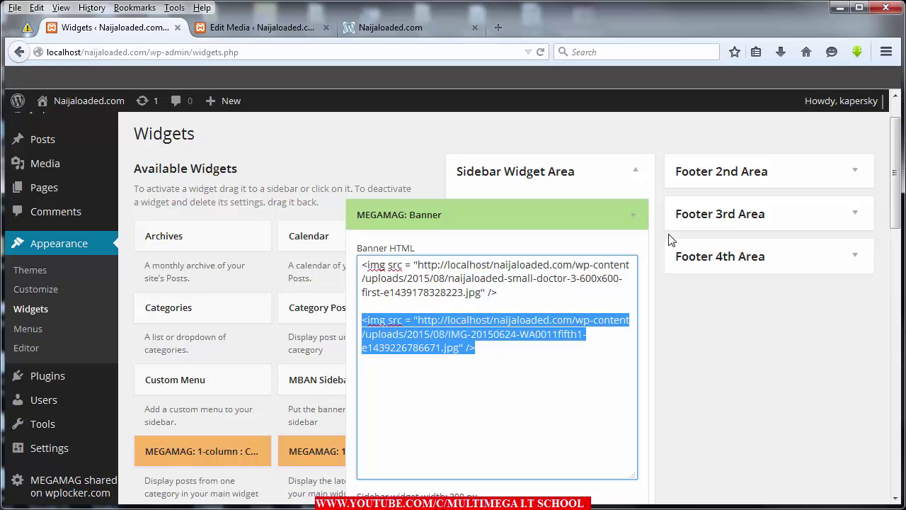
pyautogui.press('BackSpace')
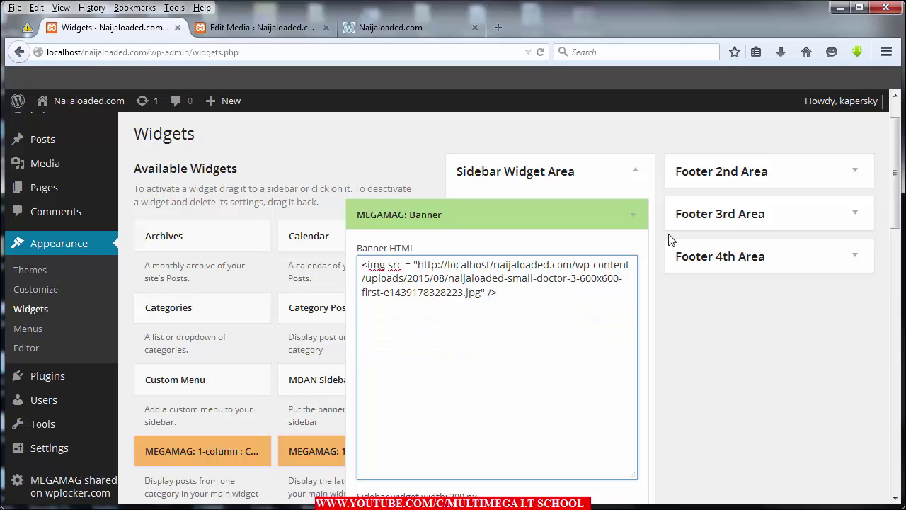
pyautogui.scroll(-4, 672, 240)
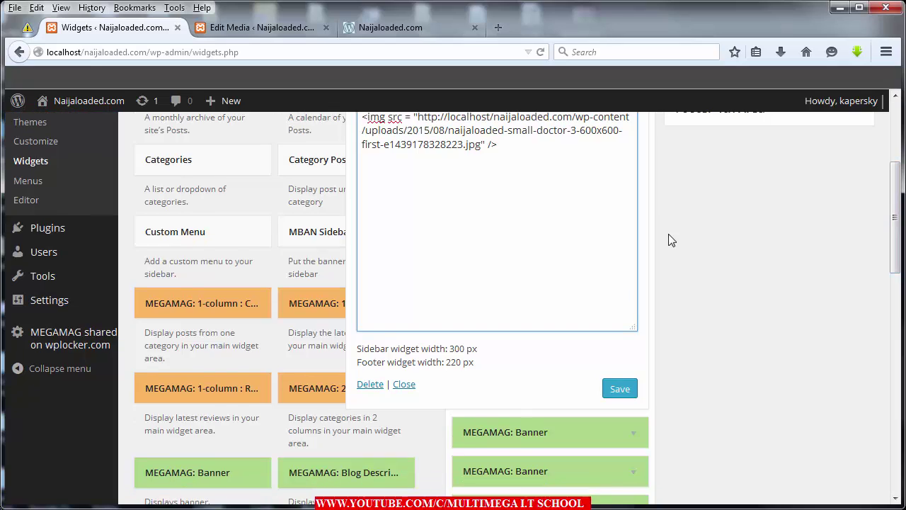
pyautogui.press('Tab')
pyautogui.press('Tab')
pyautogui.press('Tab')
pyautogui.press('Return')
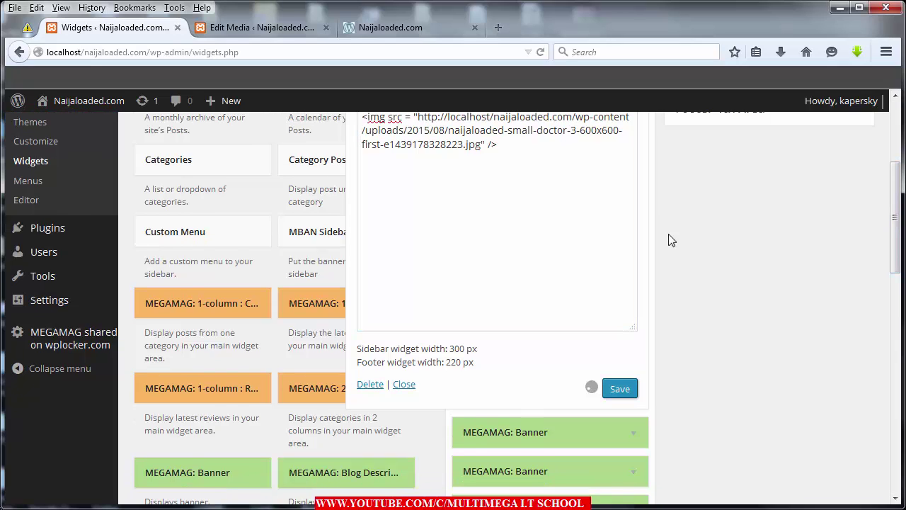
# Step: Open the second and third MEGAMAG: Banner widgets in the sidebar area and examine their Banner HTML
pyautogui.scroll(-4, 668, 233)
pyautogui.press('Tab')
pyautogui.press('Return')
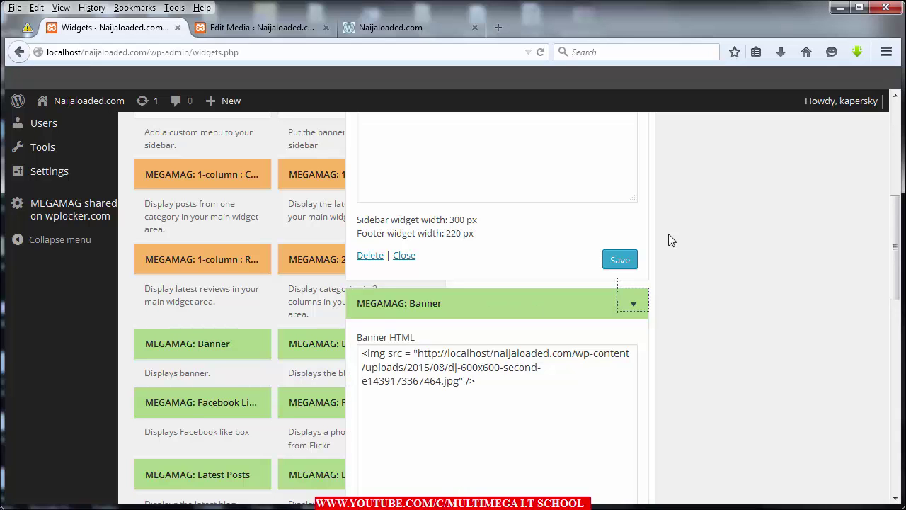
pyautogui.scroll(-9, 668, 241)
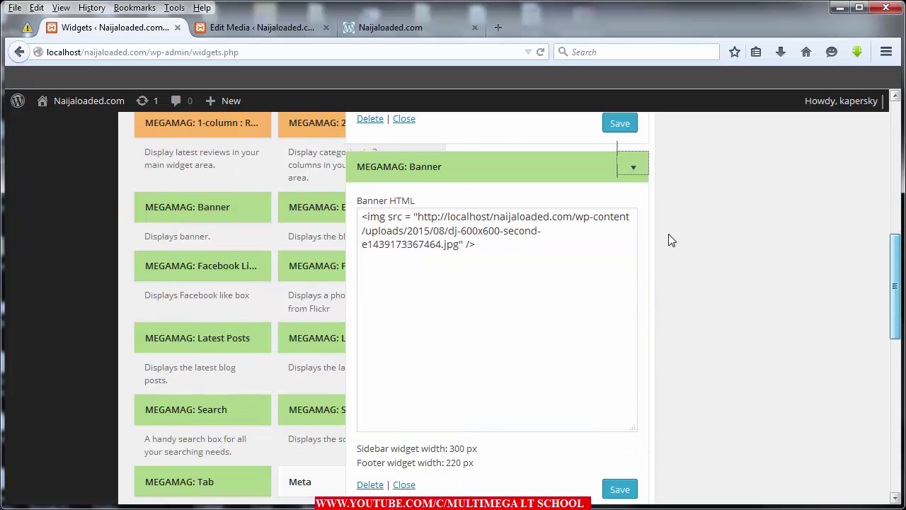
pyautogui.hotkey('shift', 'Tab')
pyautogui.press('Return')
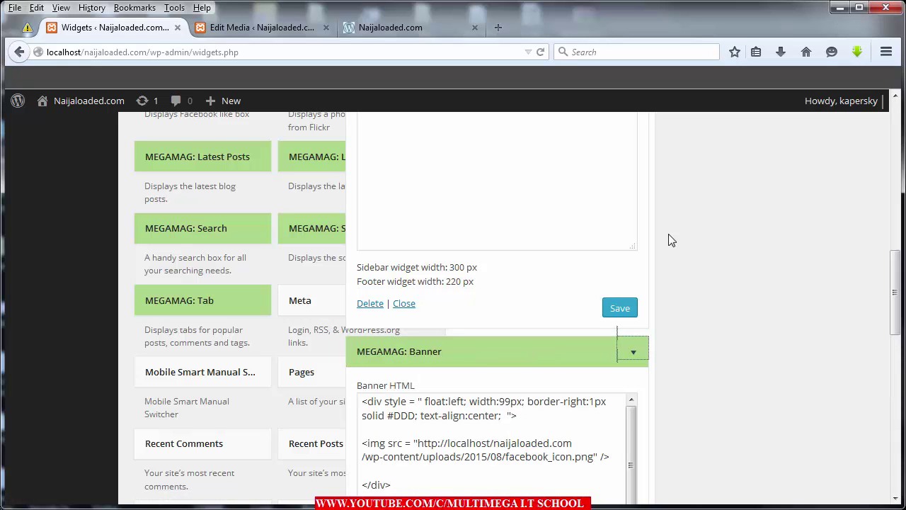
pyautogui.scroll(-6, 672, 241)
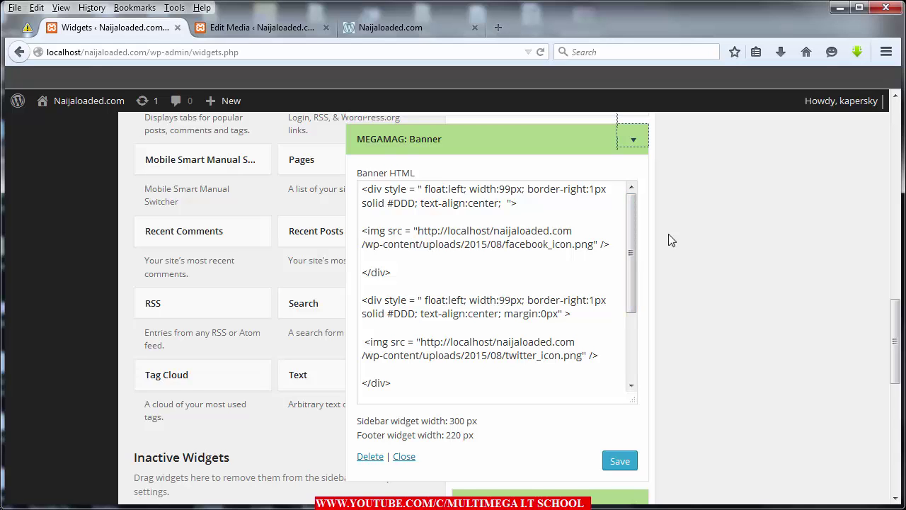
# Step: Examine the third sidebar MEGAMAG: Banner widget's full HTML code that builds the social media icons
pyautogui.scroll(-4, 671, 240)
pyautogui.scroll(-2, 671, 241)
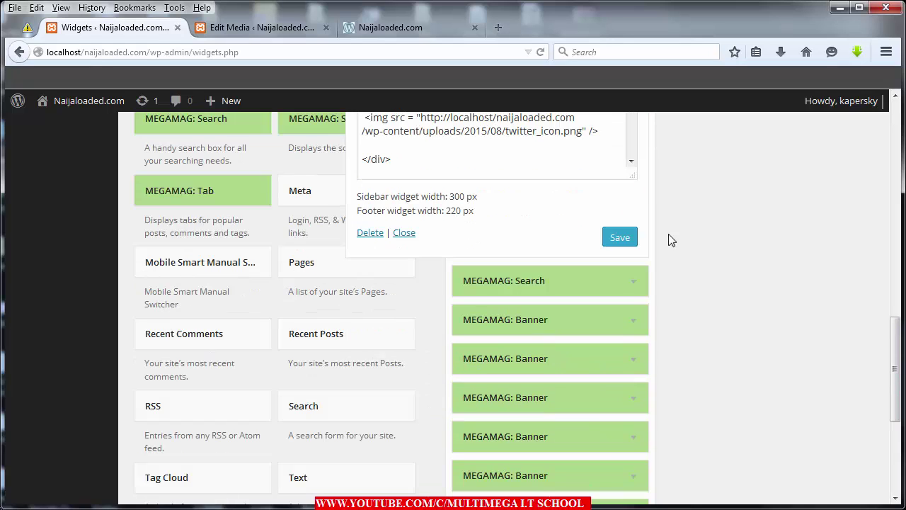
pyautogui.scroll(6, 671, 241)
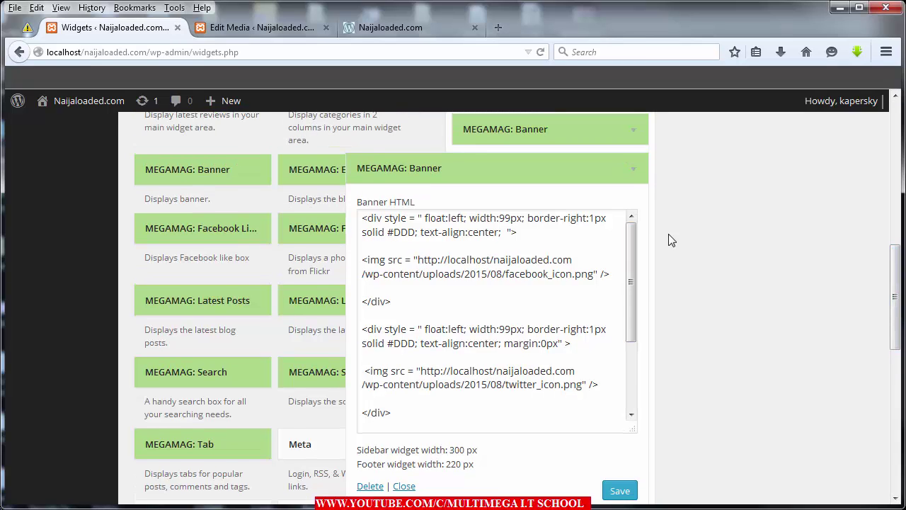
pyautogui.hotkey('shift', 'Down')
pyautogui.hotkey('shift', 'Down')
pyautogui.hotkey('shift', 'Down')
pyautogui.hotkey('shift', 'Down')
pyautogui.hotkey('shift', 'Down')
pyautogui.hotkey('shift', 'Down')
pyautogui.hotkey('shift', 'Down')
pyautogui.hotkey('shift', 'Down')
pyautogui.hotkey('shift', 'Down')
pyautogui.hotkey('shift', 'Down')
pyautogui.hotkey('shift', 'Down')
pyautogui.hotkey('shift', 'Down')
pyautogui.hotkey('shift', 'Down')
pyautogui.hotkey('shift', 'Down')
pyautogui.hotkey('shift', 'Down')
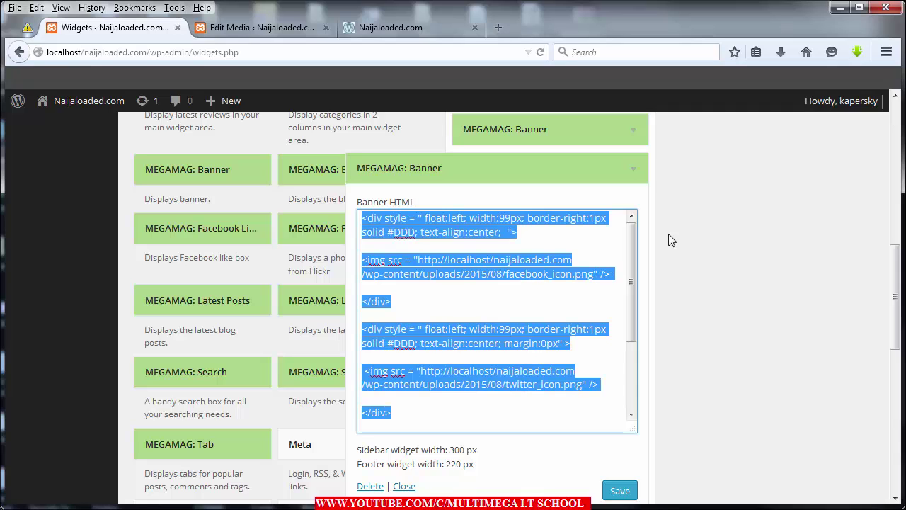
pyautogui.click(671, 241)
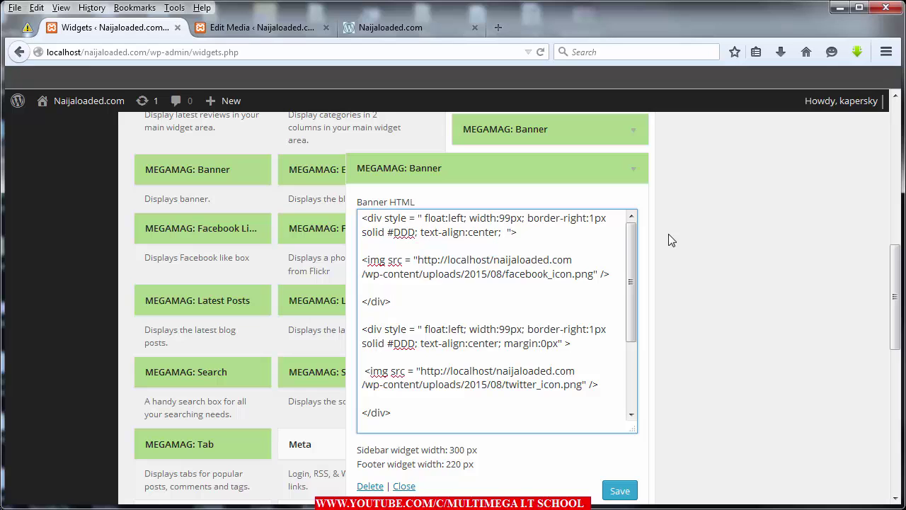
# Step: On the site's homepage, view the Facebook, Twitter and Instagram icons in the sidebar, and return to the Widgets page
pyautogui.hotkey('ctrl', 'Tab')
pyautogui.hotkey('ctrl', 'Tab')
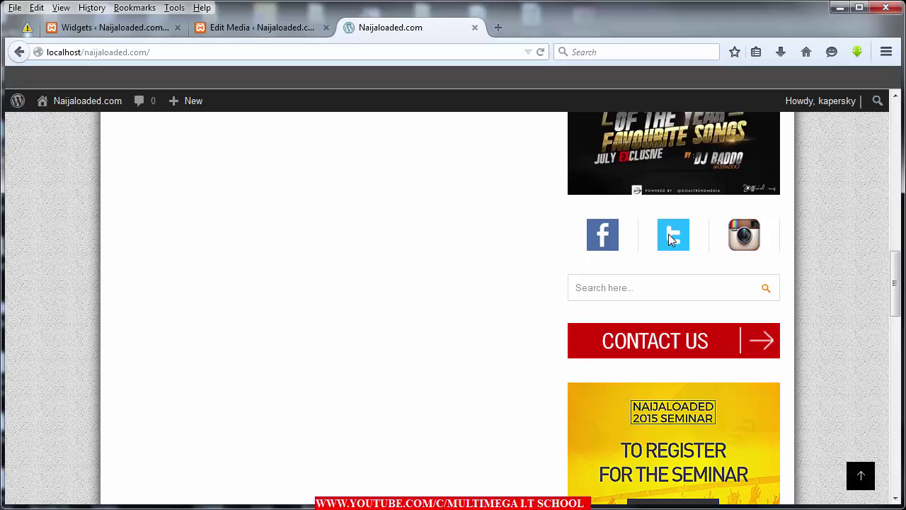
pyautogui.hotkey('ctrl', 'Tab')
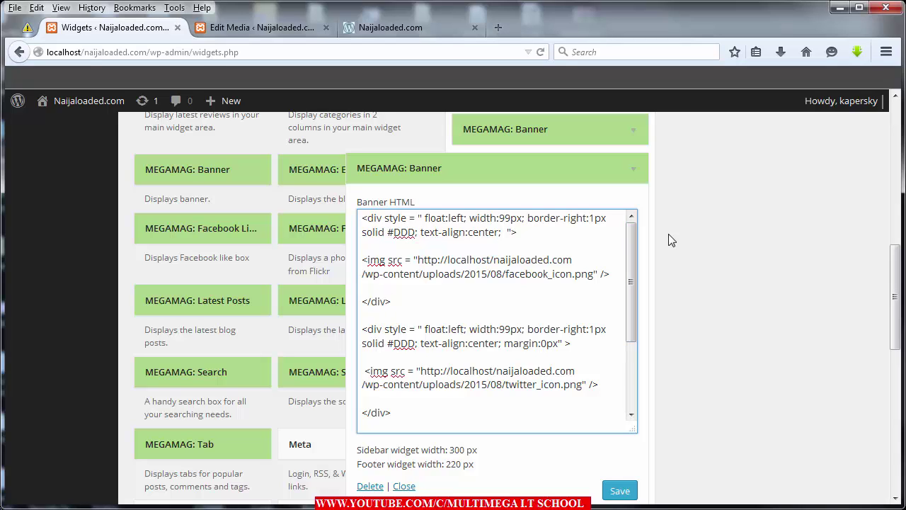
# Step: Examine the facebook_icon.png image URL in the social icons widget's Banner HTML
pyautogui.hotkey('shift', 'Down')
pyautogui.hotkey('shift', 'End')
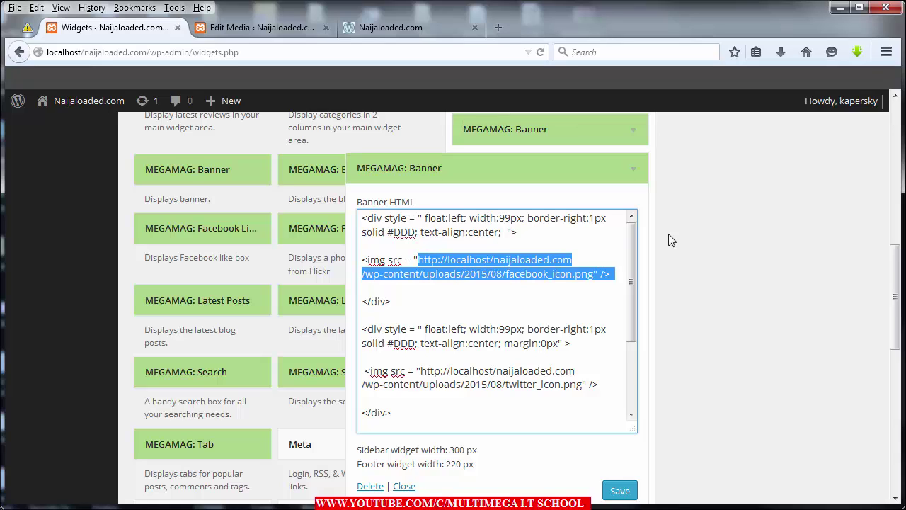
pyautogui.press('Down')
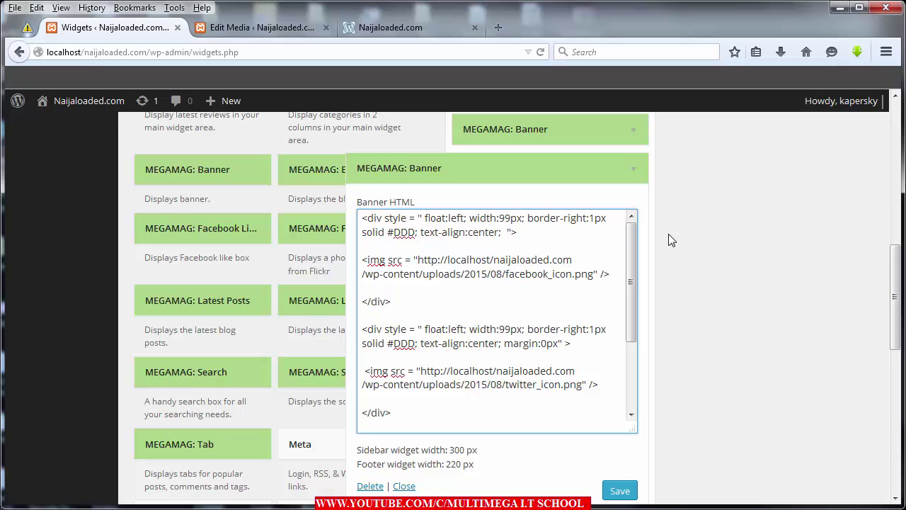
# Step: Examine the opening div tag around the Facebook icon, including its float, width, border-right and text-align styles
pyautogui.hotkey('shift', 'Down')
pyautogui.hotkey('ctrl', 'shift', 'Right')
pyautogui.hotkey('ctrl', 'shift', 'Right')
pyautogui.hotkey('ctrl', 'shift', 'Right')
pyautogui.hotkey('ctrl', 'shift', 'Right')
pyautogui.hotkey('ctrl', 'shift', 'Right')
pyautogui.hotkey('ctrl', 'shift', 'Right')
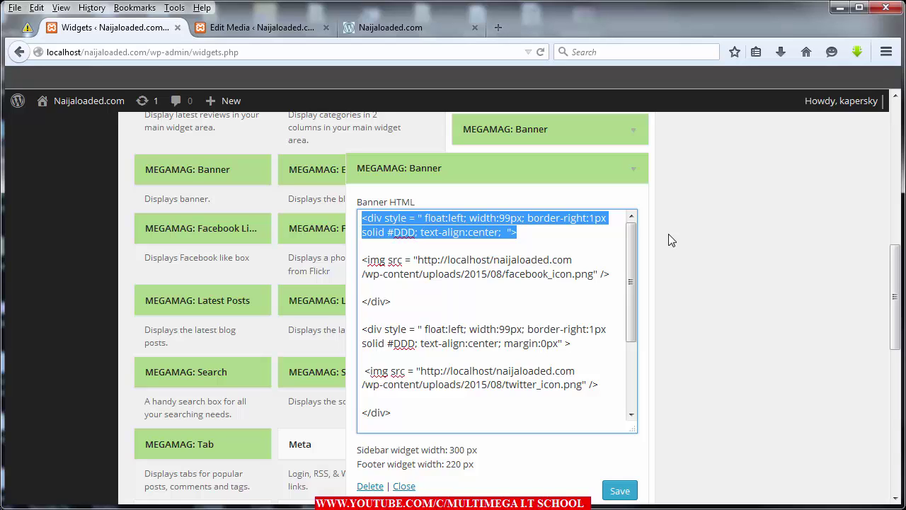
pyautogui.press('End')
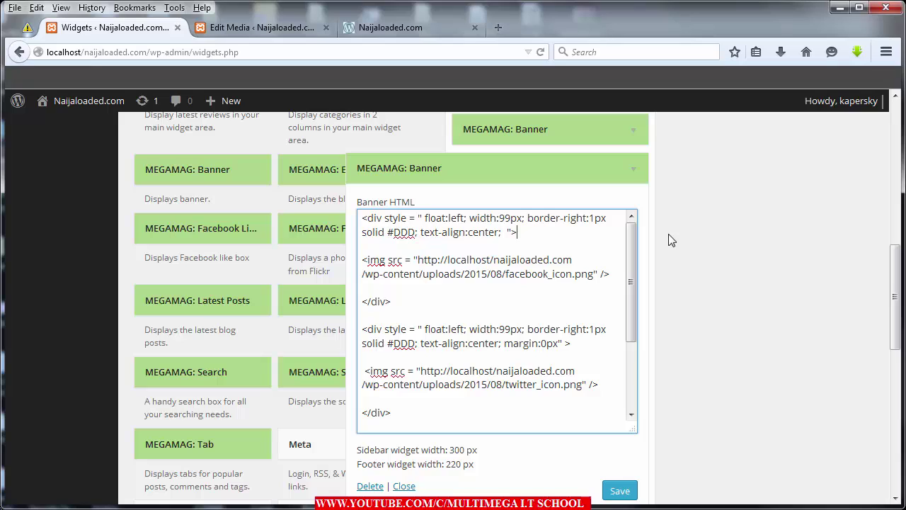
pyautogui.hotkey('shift', 'Down')
pyautogui.hotkey('shift', 'Right')
pyautogui.hotkey('shift', 'Right')
pyautogui.hotkey('shift', 'Right')
pyautogui.hotkey('shift', 'Right')
pyautogui.hotkey('shift', 'Right')
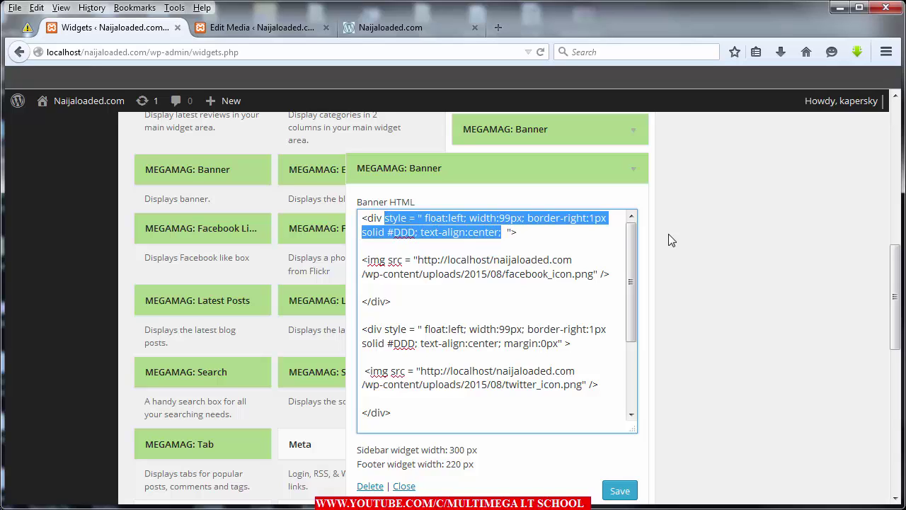
pyautogui.press('Down')
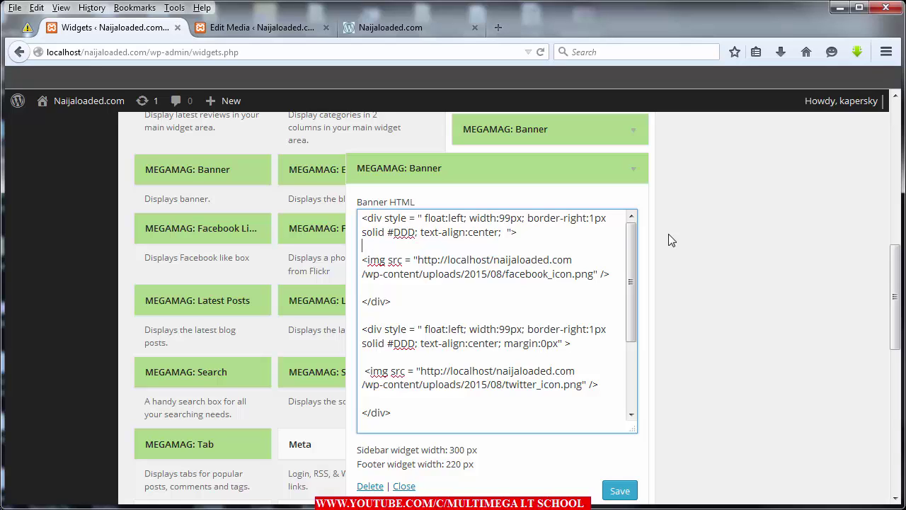
pyautogui.moveTo(512, 232); pyautogui.dragTo(362, 218)
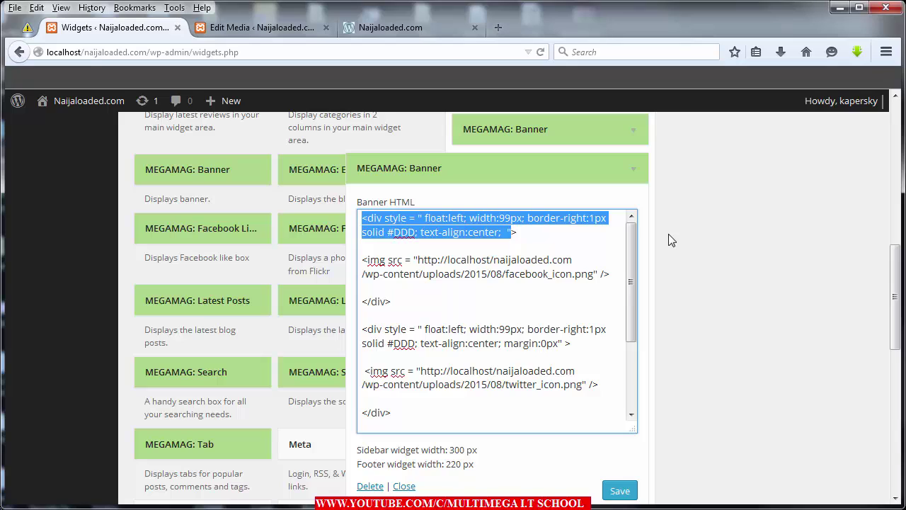
pyautogui.click(531, 260)
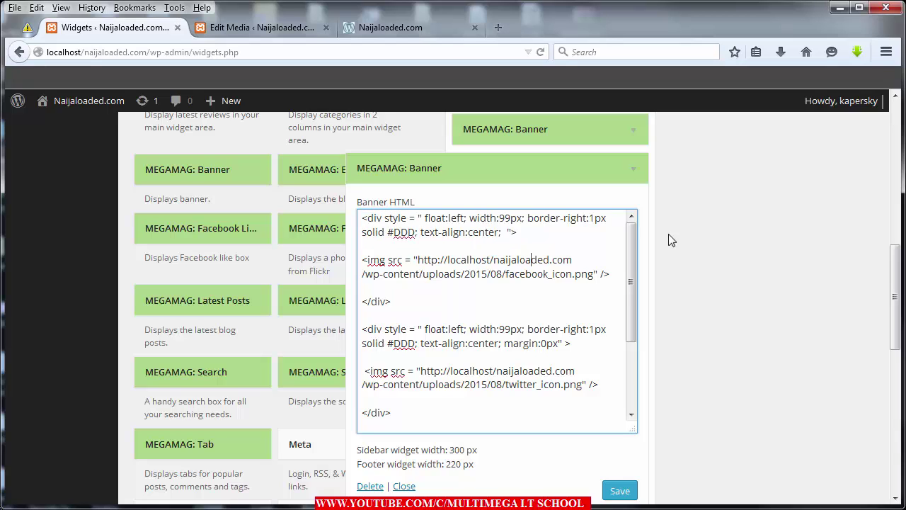
pyautogui.hotkey('ctrl', 'Home')
pyautogui.hotkey('shift', 'Right')
pyautogui.hotkey('shift', 'Right')
pyautogui.hotkey('shift', 'Right')
pyautogui.hotkey('shift', 'Right')
pyautogui.press('Right')
pyautogui.press('Right')
pyautogui.hotkey('shift', 'Down')
pyautogui.hotkey('shift', 'Right')
pyautogui.hotkey('shift', 'Right')
pyautogui.hotkey('shift', 'Right')
pyautogui.hotkey('shift', 'Right')
pyautogui.hotkey('shift', 'Right')
pyautogui.hotkey('shift', 'Right')
pyautogui.hotkey('shift', 'Right')
pyautogui.hotkey('shift', 'Right')
pyautogui.hotkey('shift', 'Right')
pyautogui.hotkey('shift', 'Right')
pyautogui.hotkey('shift', 'Right')
pyautogui.hotkey('shift', 'Right')
pyautogui.hotkey('shift', 'Right')
pyautogui.hotkey('shift', 'Right')
pyautogui.hotkey('shift', 'Right')
pyautogui.hotkey('shift', 'Right')
pyautogui.hotkey('shift', 'Right')
pyautogui.hotkey('shift', 'Right')
pyautogui.hotkey('shift', 'Right')
pyautogui.hotkey('shift', 'Right')
pyautogui.press('Down')
pyautogui.hotkey('shift', 'Left')
pyautogui.hotkey('shift', 'Left')
pyautogui.hotkey('shift', 'Left')
pyautogui.press('Down')
pyautogui.press('Down')
pyautogui.hotkey('shift', 'Left')
pyautogui.hotkey('shift', 'Left')
pyautogui.hotkey('shift', 'Left')
pyautogui.hotkey('shift', 'Left')
pyautogui.hotkey('shift', 'Left')
pyautogui.hotkey('shift', 'Left')
pyautogui.hotkey('shift', 'Left')
pyautogui.hotkey('shift', 'Left')
pyautogui.hotkey('shift', 'Left')
pyautogui.hotkey('shift', 'Up')
pyautogui.hotkey('shift', 'Left')
pyautogui.hotkey('shift', 'Left')
pyautogui.hotkey('shift', 'Left')
pyautogui.hotkey('shift', 'Left')
pyautogui.hotkey('shift', 'Left')
pyautogui.hotkey('shift', 'Left')
pyautogui.hotkey('shift', 'Left')
pyautogui.hotkey('shift', 'Left')
pyautogui.hotkey('shift', 'Left')
pyautogui.hotkey('shift', 'Left')
pyautogui.hotkey('shift', 'Left')
pyautogui.hotkey('shift', 'Left')
pyautogui.hotkey('shift', 'Left')
pyautogui.hotkey('shift', 'Left')
pyautogui.hotkey('shift', 'Left')
pyautogui.hotkey('shift', 'Left')
pyautogui.hotkey('shift', 'Left')
pyautogui.hotkey('shift', 'Left')
pyautogui.hotkey('shift', 'Left')
pyautogui.hotkey('shift', 'Left')
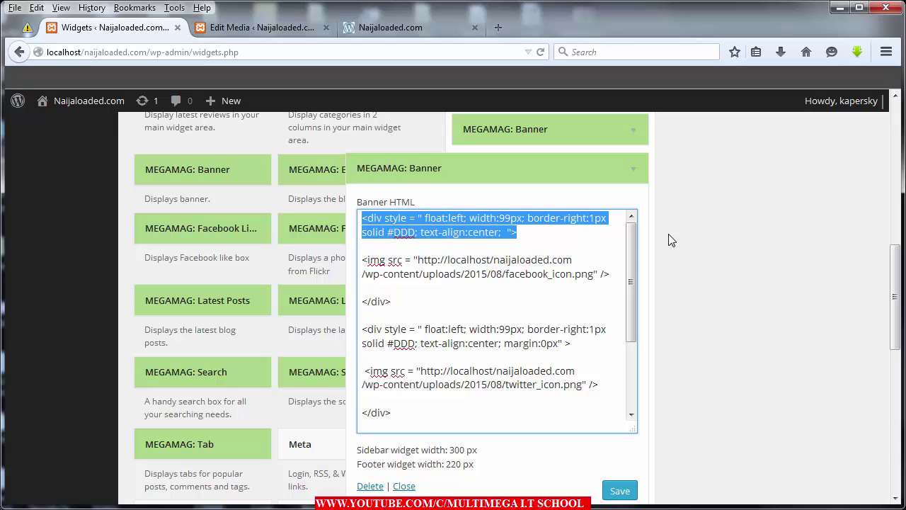
# Step: Examine the second div block in the Banner HTML, from its styled opening tag to its closing tag around the Twitter icon
pyautogui.press('Down')
pyautogui.press('Down')
pyautogui.press('Down')
pyautogui.press('Down')
pyautogui.press('Down')
pyautogui.press('Down')
pyautogui.press('Down')
pyautogui.press('Down')
pyautogui.hotkey('shift', 'Down')
pyautogui.hotkey('shift', 'End')
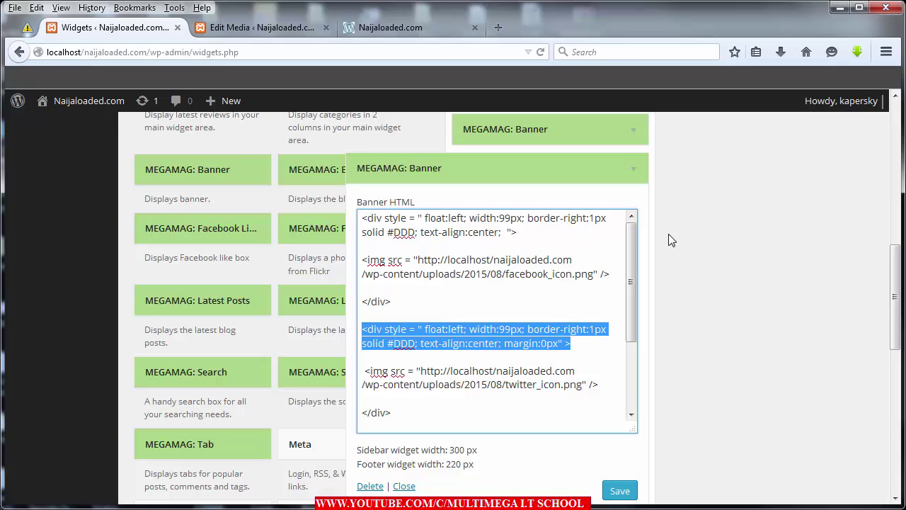
pyautogui.scroll(-2, 498, 320)
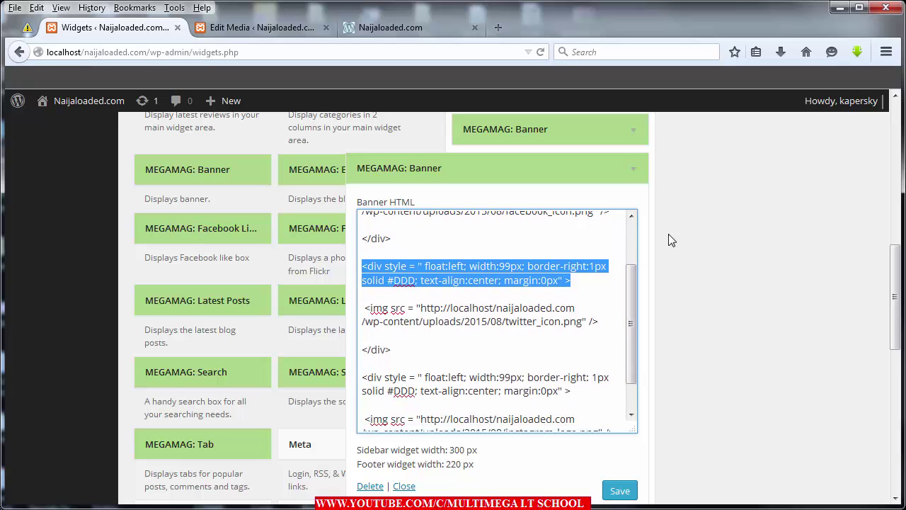
pyautogui.press('Left')
pyautogui.press('Right')
pyautogui.hotkey('shift', 'End')
pyautogui.press('Home')
pyautogui.hotkey('shift', 'End')
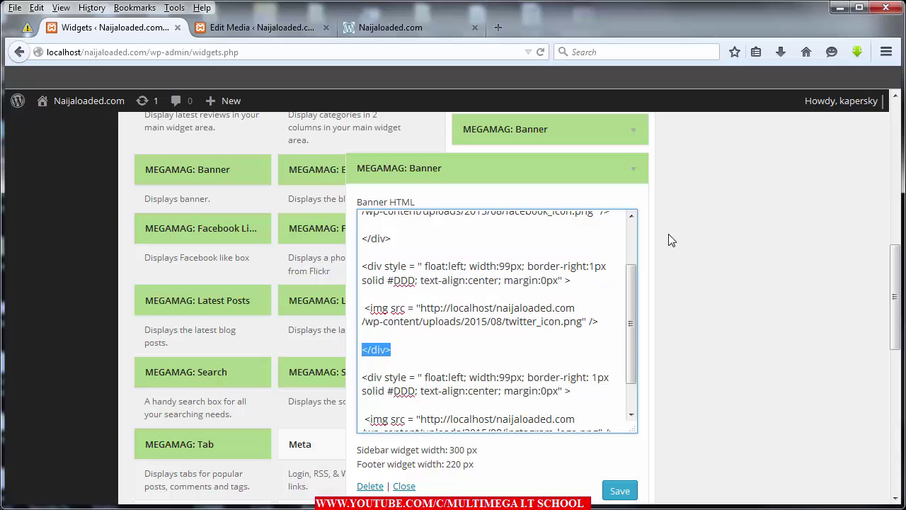
# Step: Examine the third div block around the Instagram icon, from its opening tag to the closing tag that ends the HTML
pyautogui.press('Down')
pyautogui.press('Down')
pyautogui.press('Home')
pyautogui.hotkey('shift', 'Right')
pyautogui.hotkey('shift', 'Right')
pyautogui.hotkey('shift', 'Right')
pyautogui.scroll(-1, 672, 240)
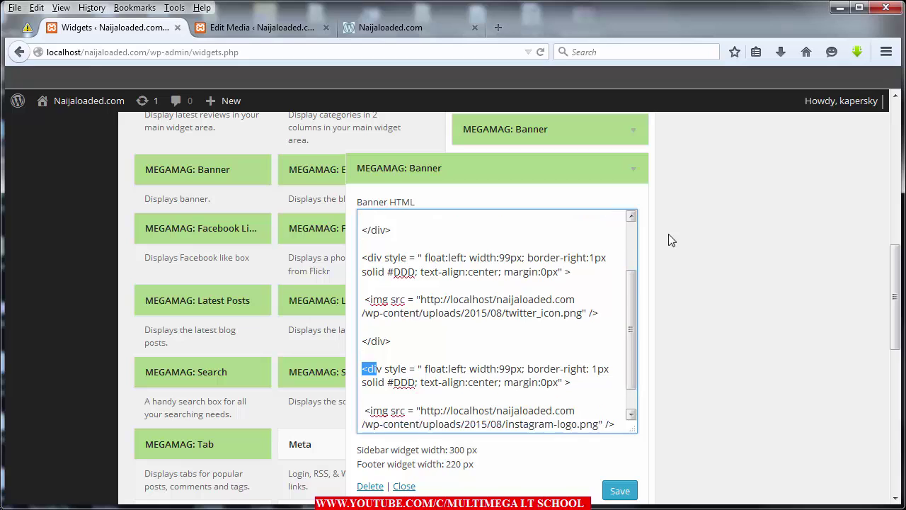
pyautogui.hotkey('ctrl', 'End')
pyautogui.hotkey('shift', 'Home')
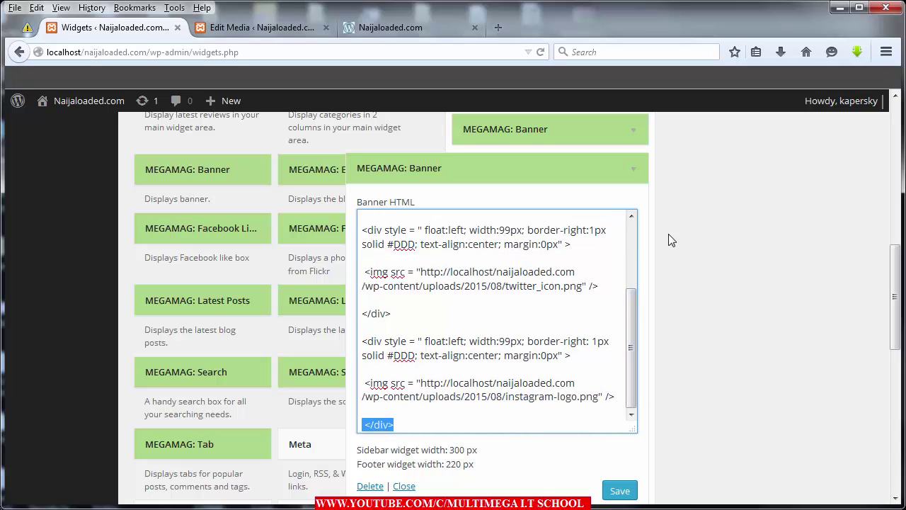
# Step: Review the social icons code from start to end and save the MEGAMAG: Banner widget
pyautogui.scroll(3, 672, 241)
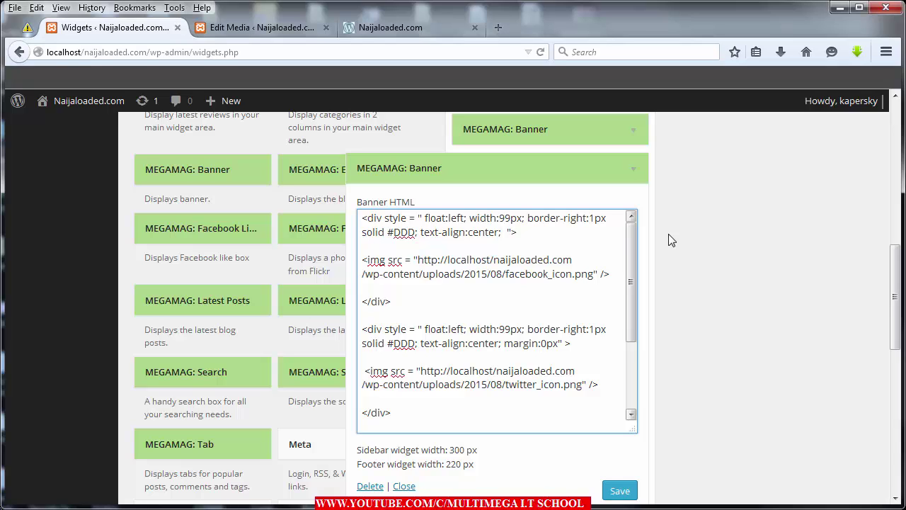
pyautogui.scroll(-2, 672, 240)
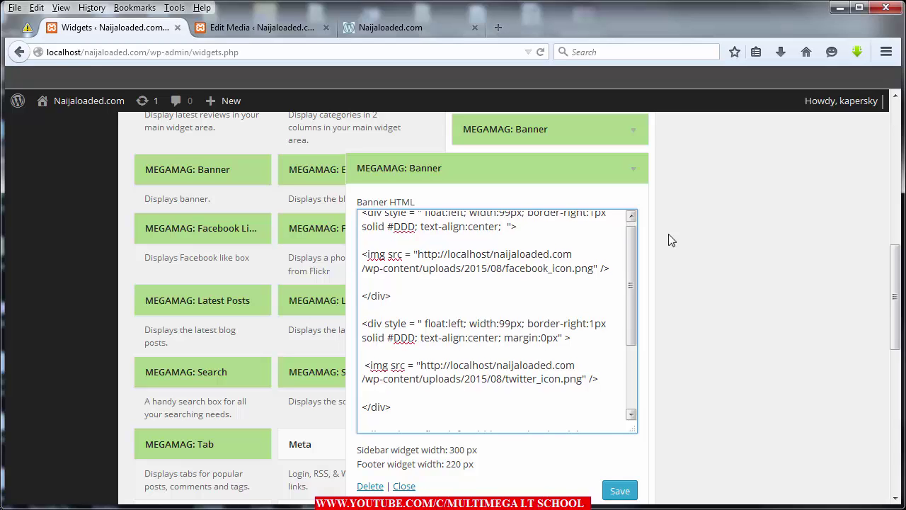
pyautogui.scroll(2, 672, 240)
pyautogui.scroll(-3, 672, 240)
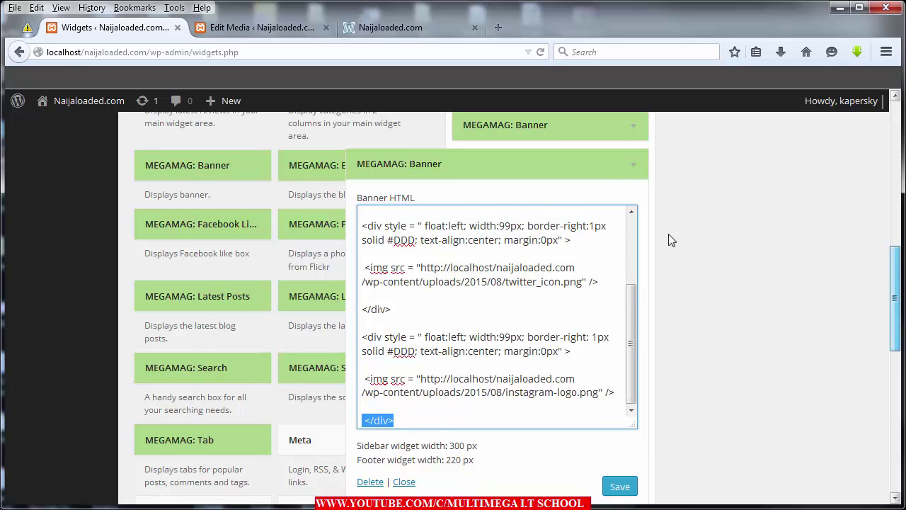
pyautogui.scroll(-2, 671, 240)
pyautogui.click(620, 428)
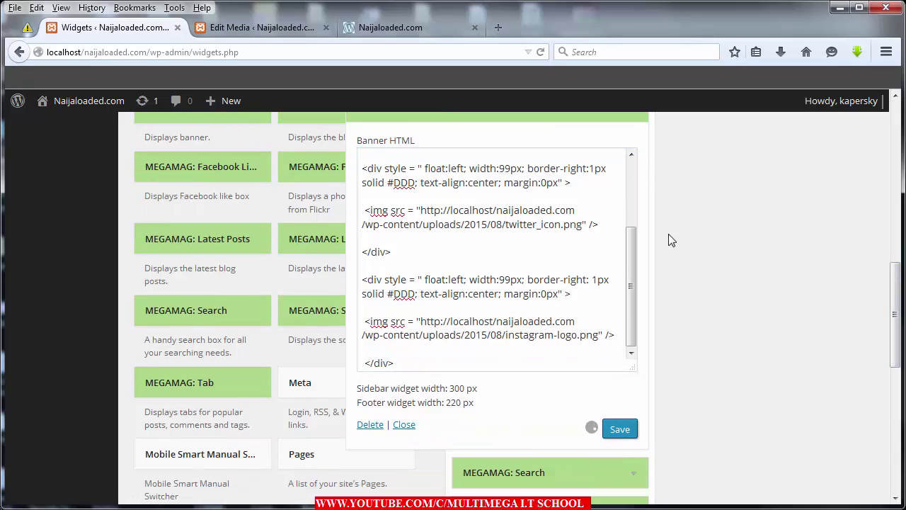
# Step: Open the MEGAMAG: Search widget and the MEGAMAG: Banner directly below it, and examine their contents
pyautogui.scroll(-6, 671, 240)
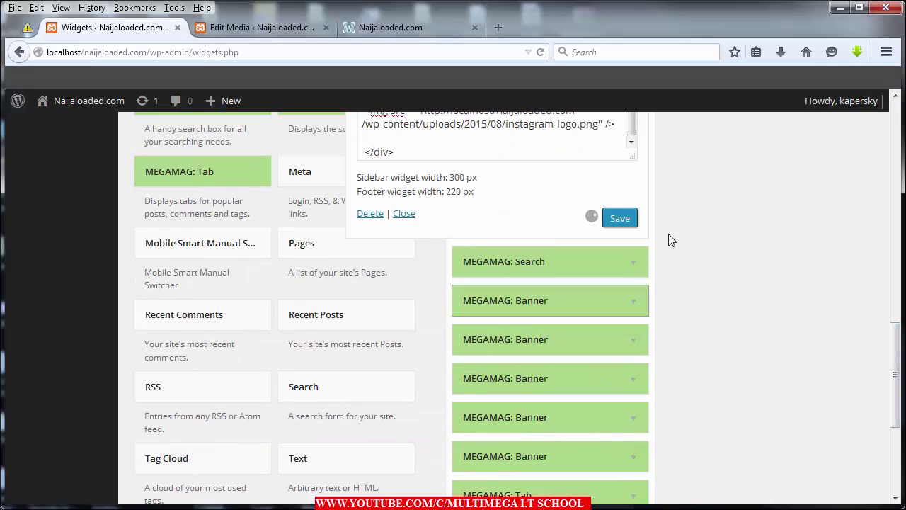
pyautogui.click(634, 262)
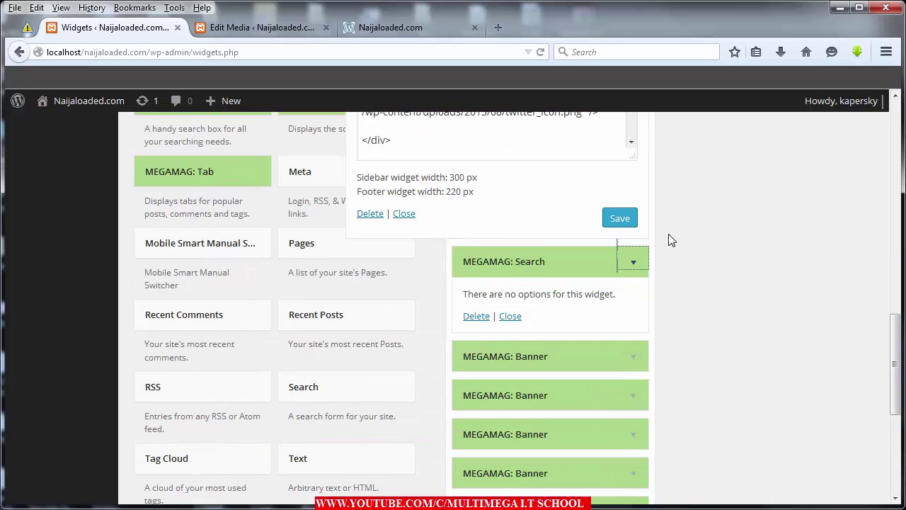
pyautogui.scroll(-2, 671, 241)
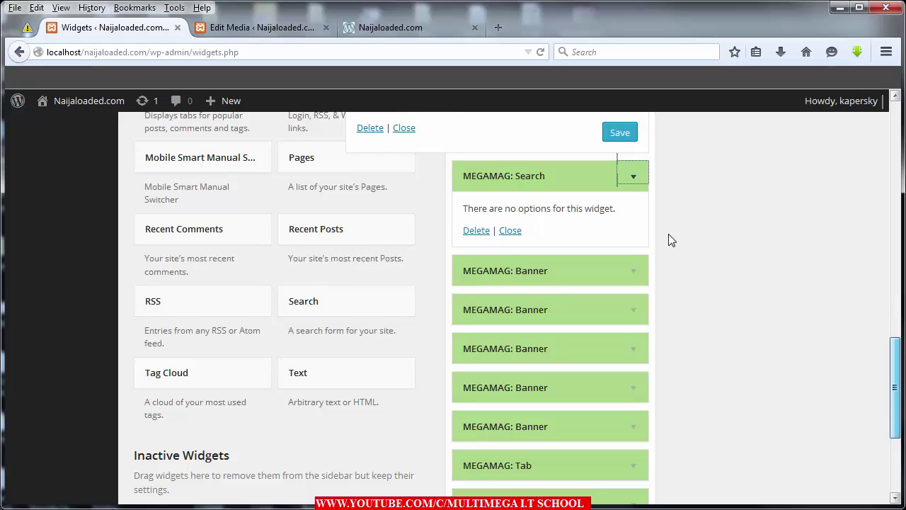
pyautogui.press('Tab')
pyautogui.press('Tab')
pyautogui.press('Tab')
pyautogui.press('Return')
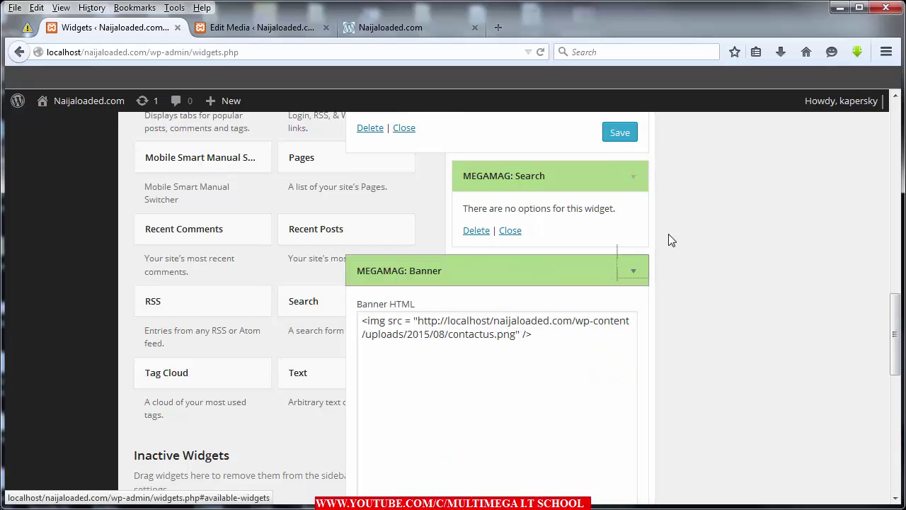
# Step: Open the MEGAMAG: Banner widget below the contactus.png banner and examine its Banner HTML
pyautogui.press('Tab')
pyautogui.press('Tab')
pyautogui.press('Tab')
pyautogui.press('Tab')
pyautogui.press('Tab')
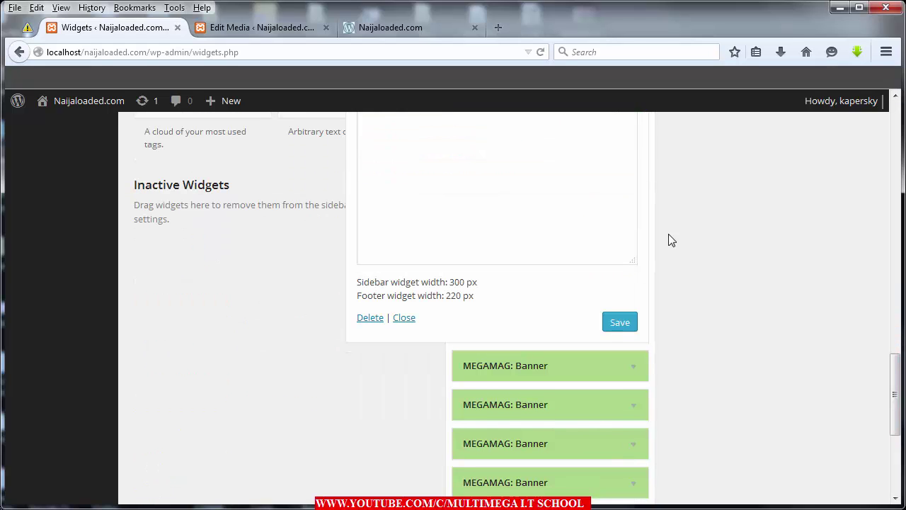
pyautogui.press('Return')
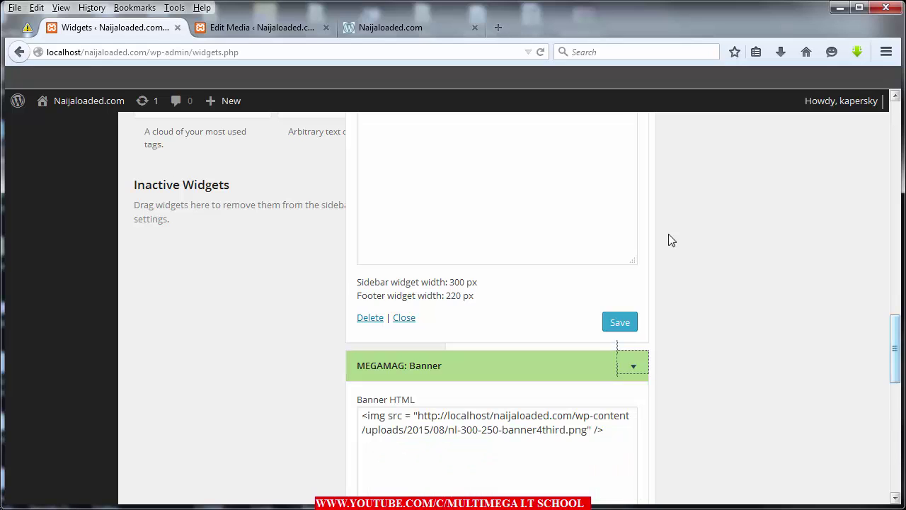
# Step: Open the two MEGAMAG: Banner widgets below the nl-300-250-banner4third.png banner and examine their Banner HTML
pyautogui.scroll(-5, 672, 240)
pyautogui.press('Tab')
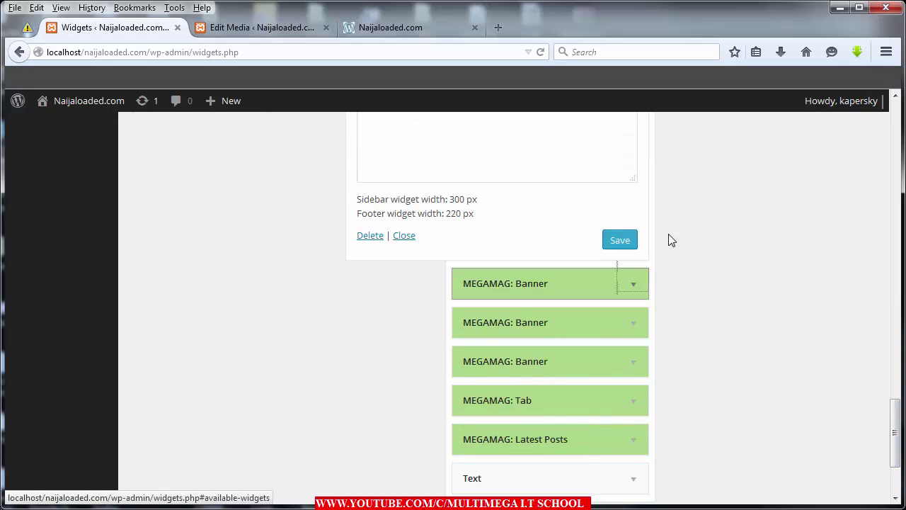
pyautogui.press('Return')
pyautogui.press('Return')
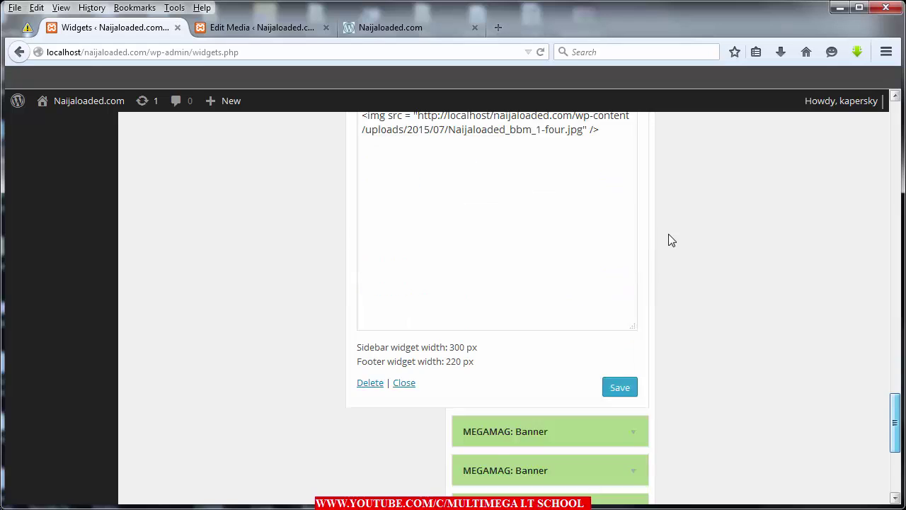
pyautogui.press('Return')
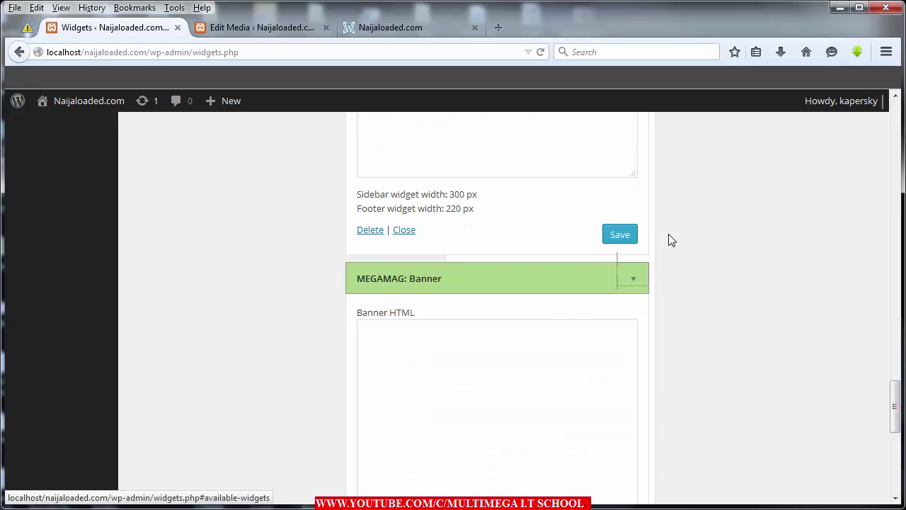
pyautogui.press('Tab')
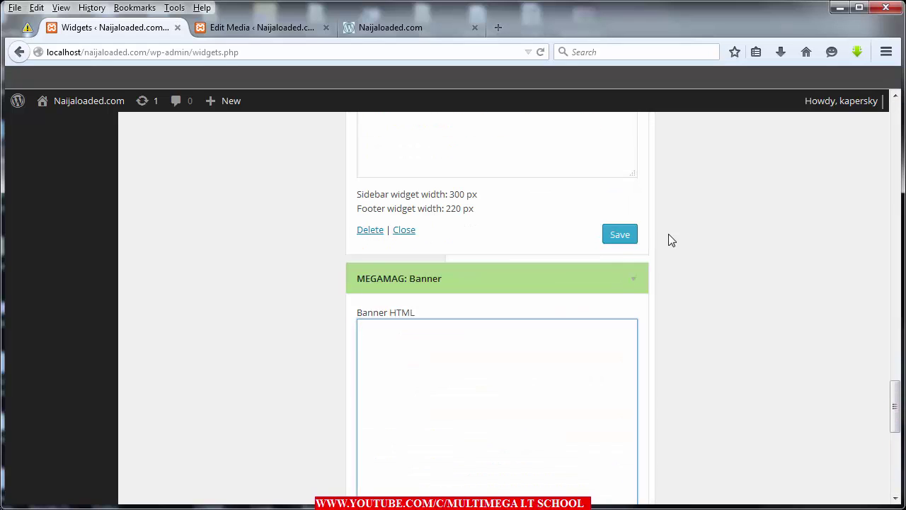
pyautogui.scroll(-3, 669, 234)
pyautogui.scroll(2, 669, 235)
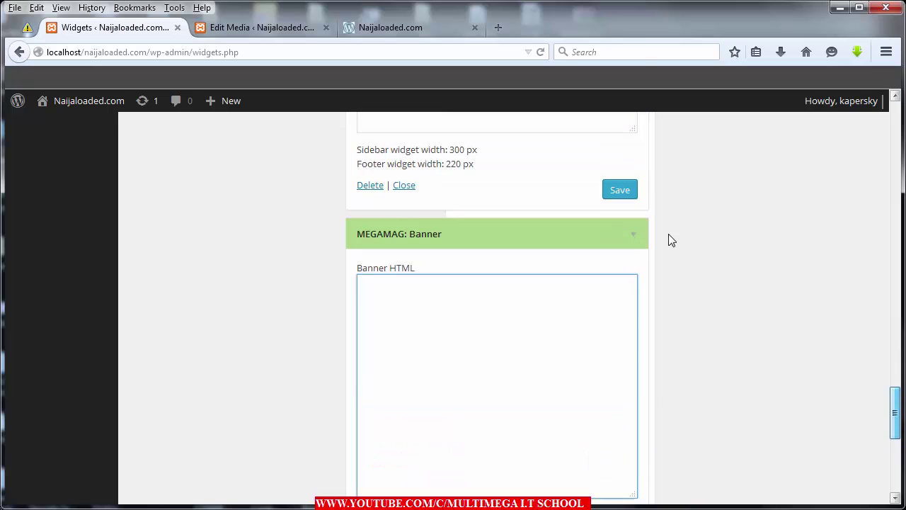
# Step: Open the MEGAMAG: Tab widget and the MEGAMAG: Banner directly above it, and examine their contents
pyautogui.scroll(-3, 669, 235)
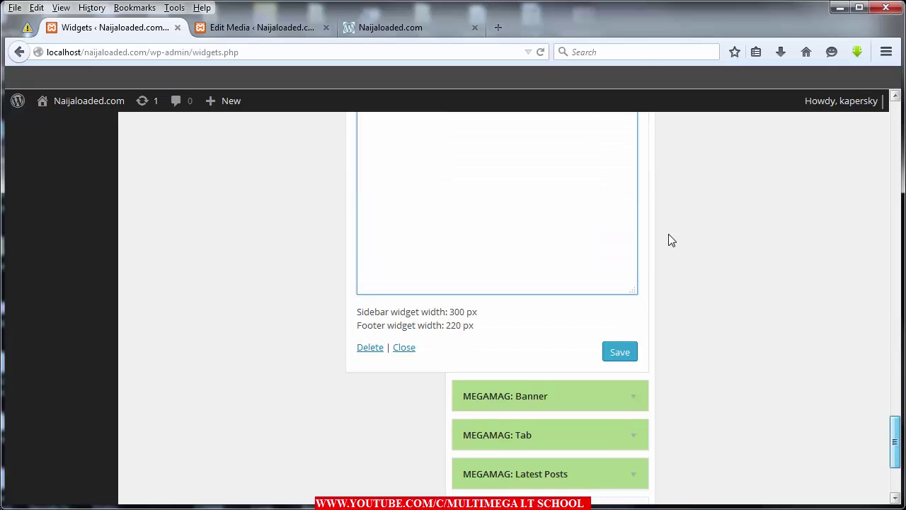
pyautogui.click(403, 342)
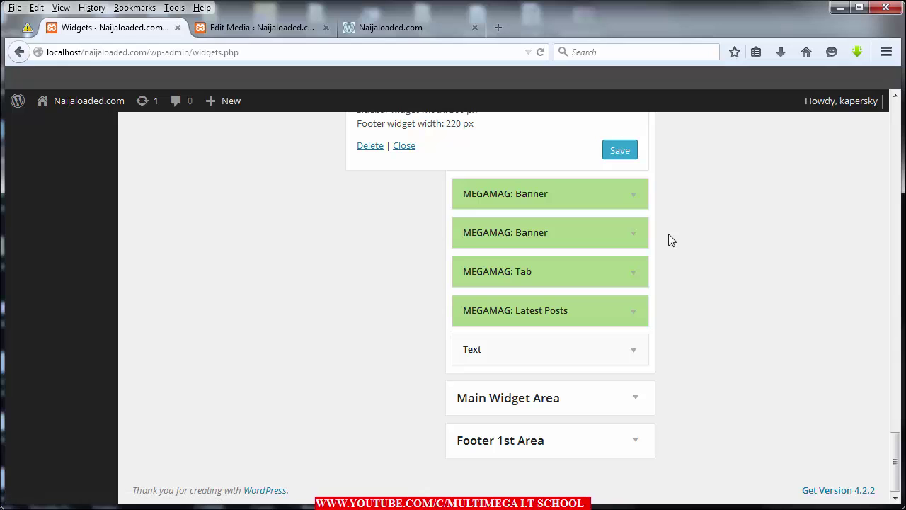
pyautogui.click(633, 271)
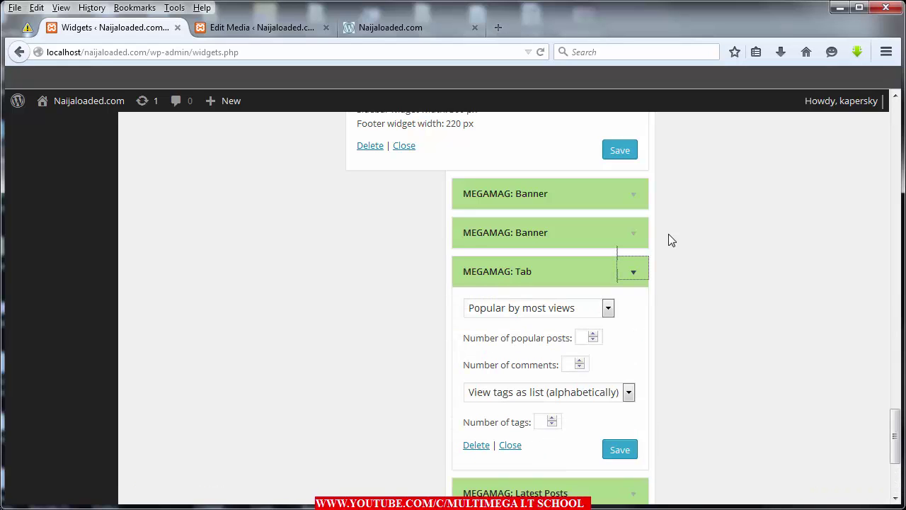
pyautogui.press('Return')
pyautogui.hotkey('shift', 'Tab')
pyautogui.press('Return')
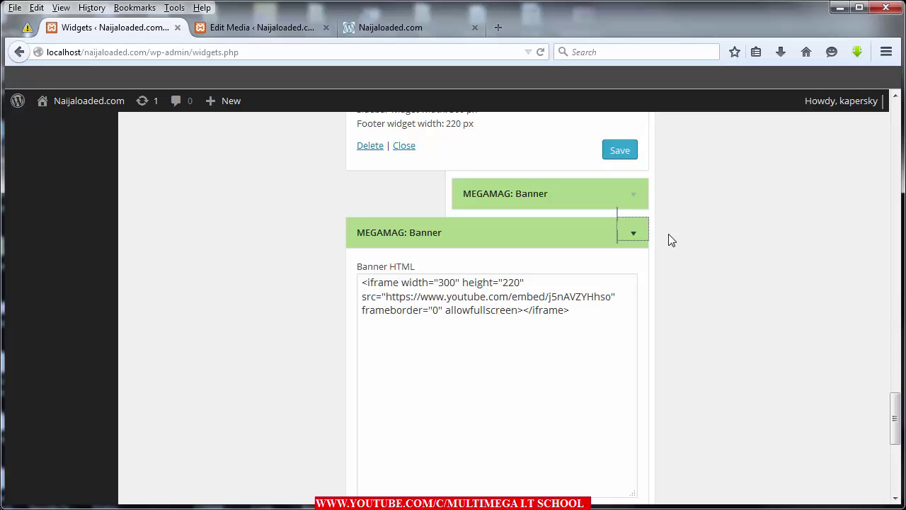
pyautogui.moveTo(895, 418); pyautogui.dragTo(895, 465)
pyautogui.press('Return')
# Step: Examine the header at the top of the Naijaloaded.com site and return to the widgets page
pyautogui.moveTo(895, 461); pyautogui.dragTo(895, 132)
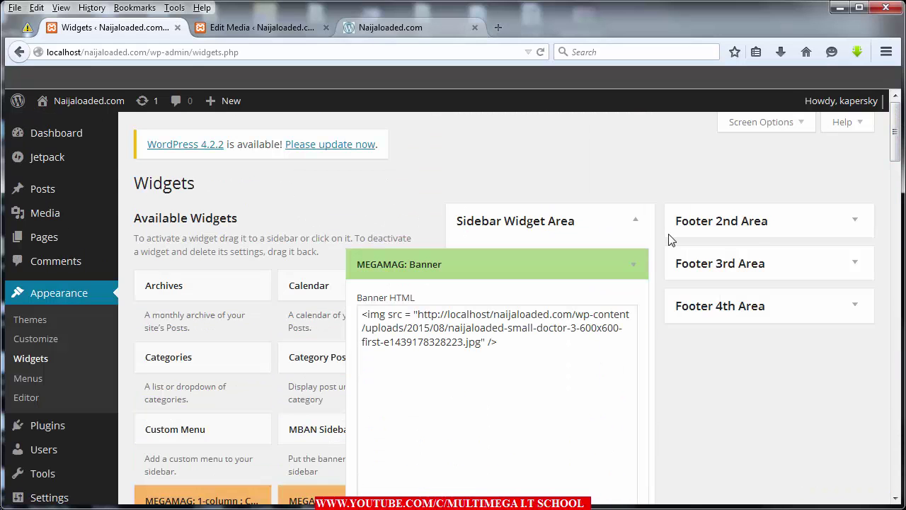
pyautogui.hotkey('ctrl', '3')
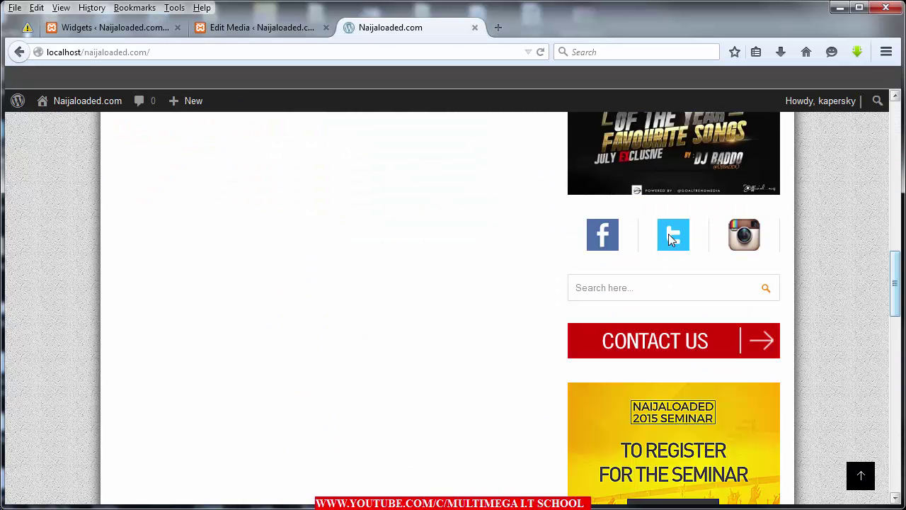
pyautogui.scroll(15, 671, 241)
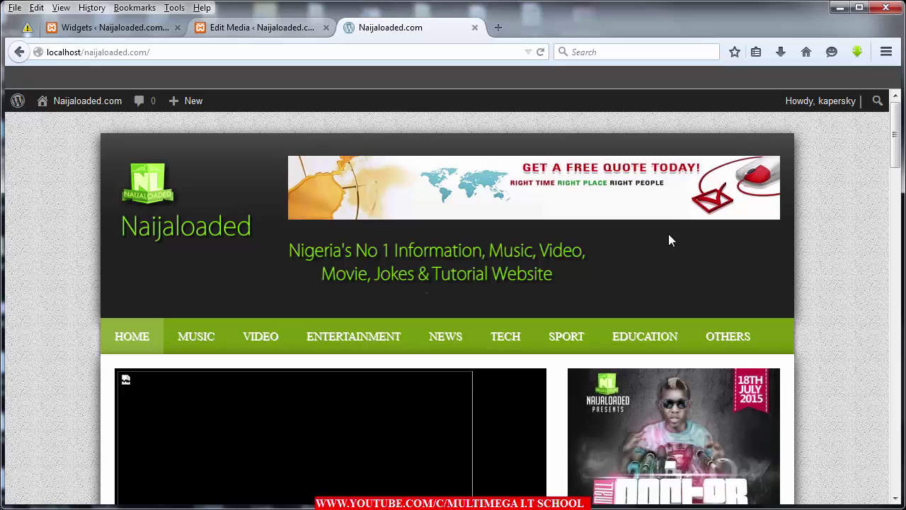
pyautogui.hotkey('ctrl', 'Tab')
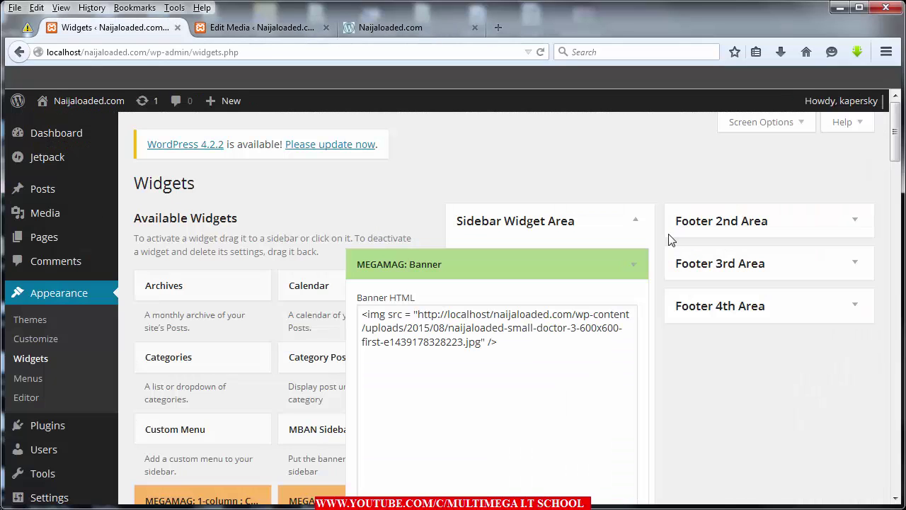
# Step: Open the MEGAMAG General settings and compare the header banner code with the header on the Naijaloaded.com site
pyautogui.scroll(-3, 671, 240)
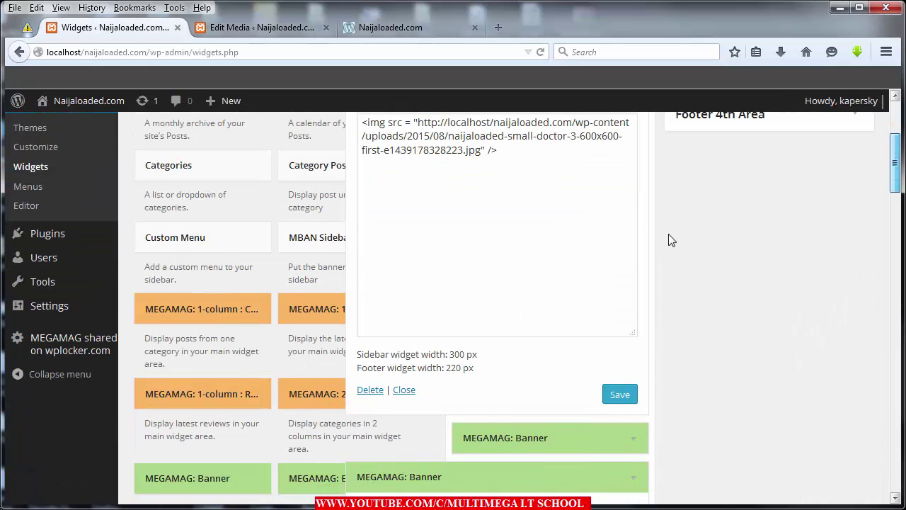
pyautogui.moveTo(61, 313)
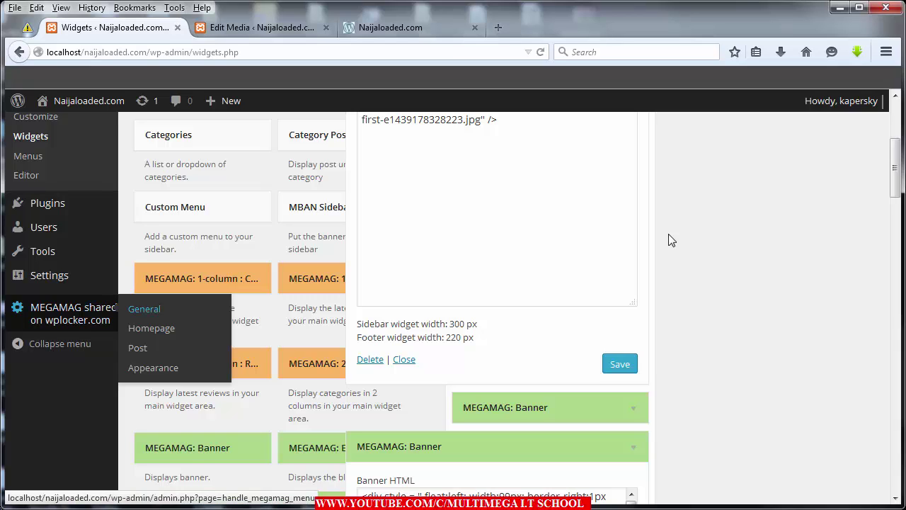
pyautogui.click(145, 309)
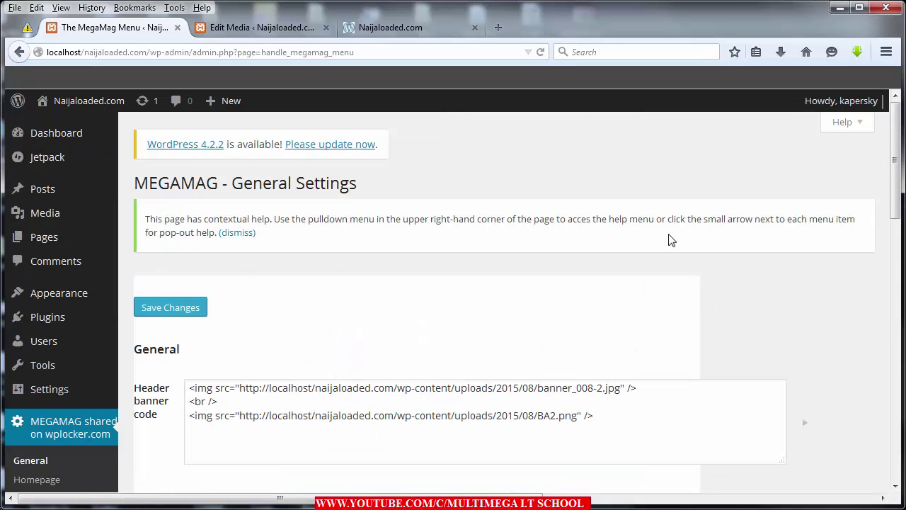
pyautogui.scroll(-2, 671, 241)
pyautogui.hotkey('ctrl', '9')
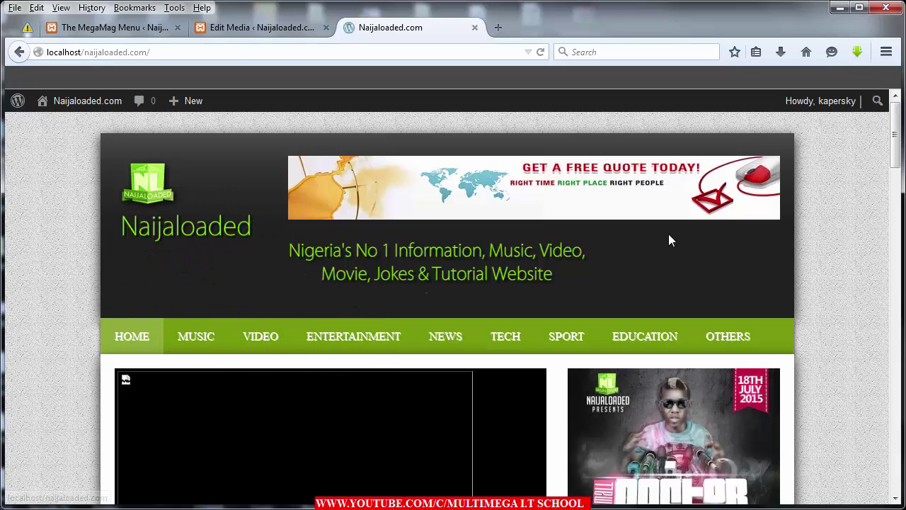
pyautogui.hotkey('ctrl', '2')
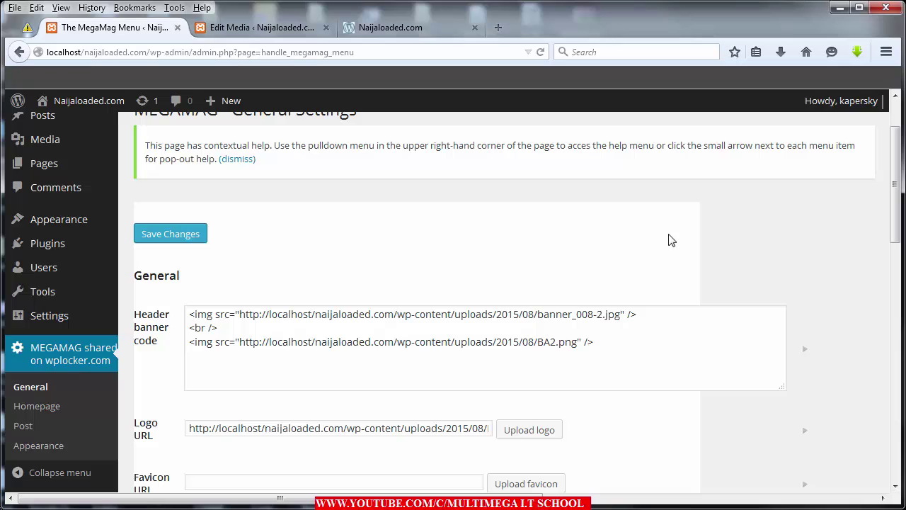
# Step: Highlight the banner_008-2.jpg image tag, check its banner on the site, and highlight the <br /> line in the header banner code
pyautogui.moveTo(637, 314); pyautogui.dragTo(229, 314)
pyautogui.hotkey('shift', 'Home')
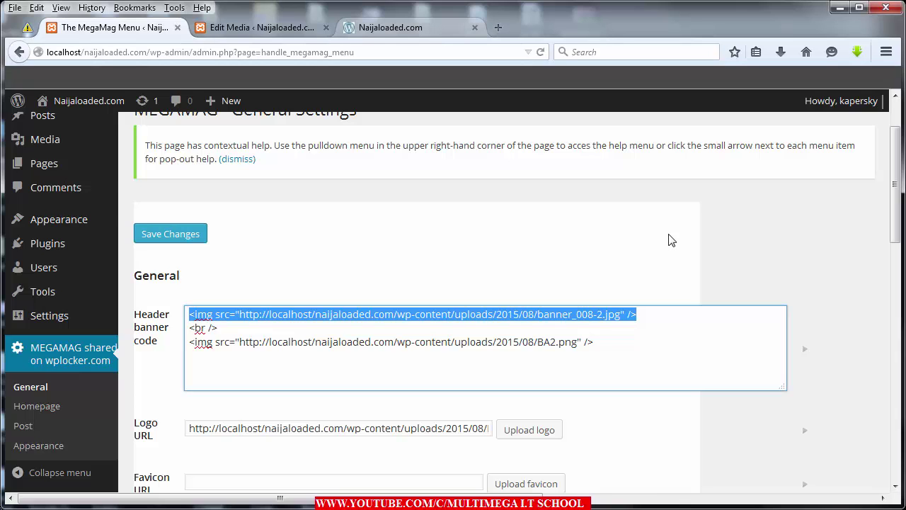
pyautogui.hotkey('ctrl', '3')
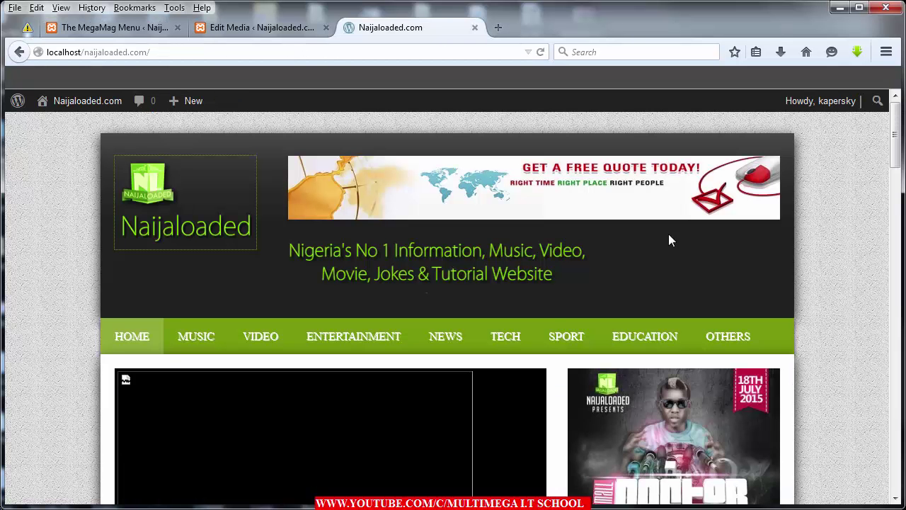
pyautogui.hotkey('ctrl', '1')
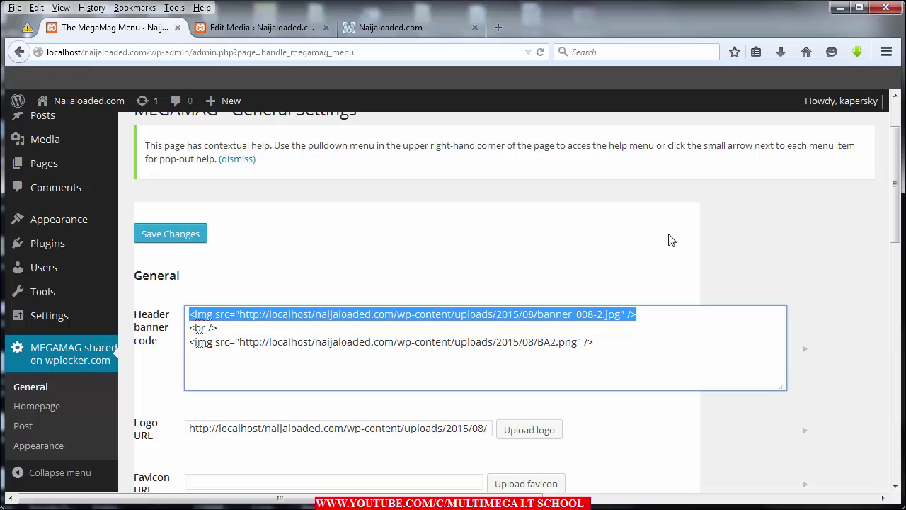
pyautogui.press('Down')
pyautogui.hotkey('ctrl', 'shift', 'Left')
pyautogui.hotkey('ctrl', 'shift', 'Left')
pyautogui.hotkey('ctrl', 'shift', 'Left')
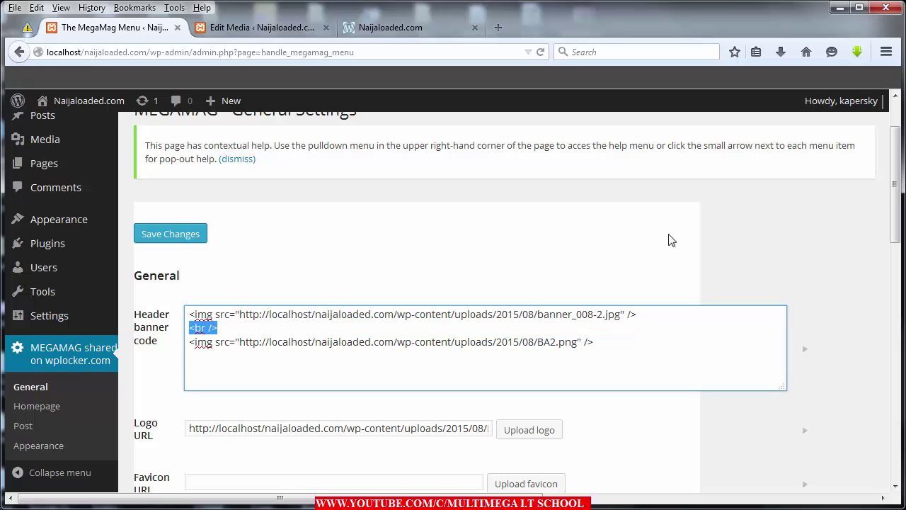
# Step: Add the sample text "jhsadjhfdashdgahssadsdhahsdgas" after the BA2.png image tag in the header banner code and delete it again
pyautogui.hotkey('ctrl', 'End')
pyautogui.write('jhsadjhfdashdgahssadsdhahsdgas')
pyautogui.press('Return')
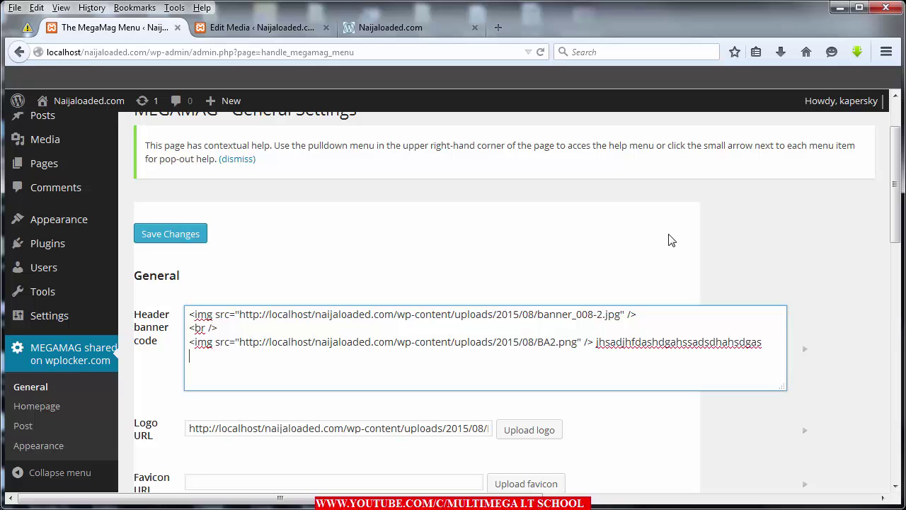
pyautogui.press('BackSpace')
pyautogui.press('BackSpace')
pyautogui.press('BackSpace')
pyautogui.press('BackSpace')
pyautogui.press('BackSpace')
pyautogui.press('BackSpace')
pyautogui.press('BackSpace')
pyautogui.press('BackSpace')
pyautogui.press('BackSpace')
pyautogui.press('BackSpace')
pyautogui.press('BackSpace')
pyautogui.press('BackSpace')
pyautogui.press('BackSpace')
pyautogui.press('BackSpace')
pyautogui.press('BackSpace')
pyautogui.press('BackSpace')
pyautogui.press('BackSpace')
pyautogui.press('BackSpace')
pyautogui.press('BackSpace')
pyautogui.press('BackSpace')
pyautogui.press('BackSpace')
pyautogui.press('BackSpace')
pyautogui.press('BackSpace')
pyautogui.press('BackSpace')
pyautogui.press('BackSpace')
pyautogui.press('BackSpace')
pyautogui.press('BackSpace')
pyautogui.press('BackSpace')
pyautogui.press('BackSpace')
pyautogui.press('BackSpace')
pyautogui.press('BackSpace')
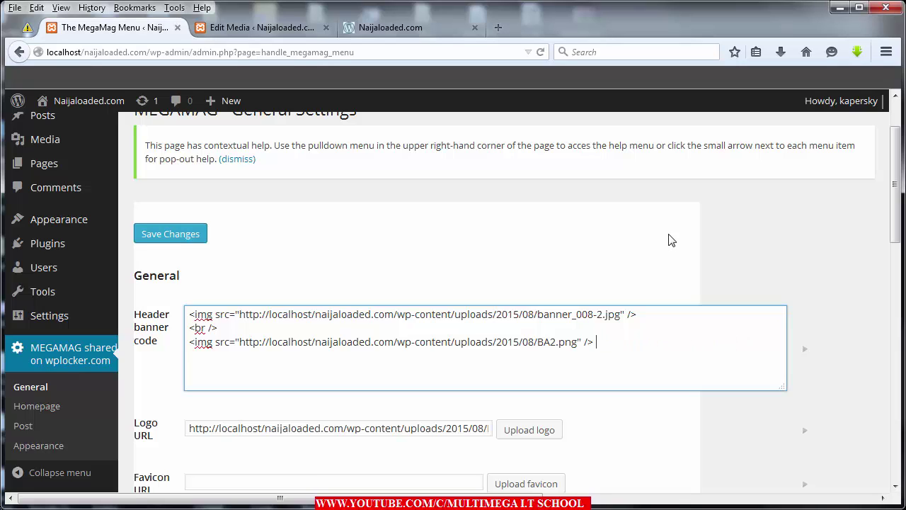
# Step: Highlight the BA2.png image tag in the header banner code and compare it with the tagline image in the site's header
pyautogui.hotkey('ctrl', 'shift', 'Tab')
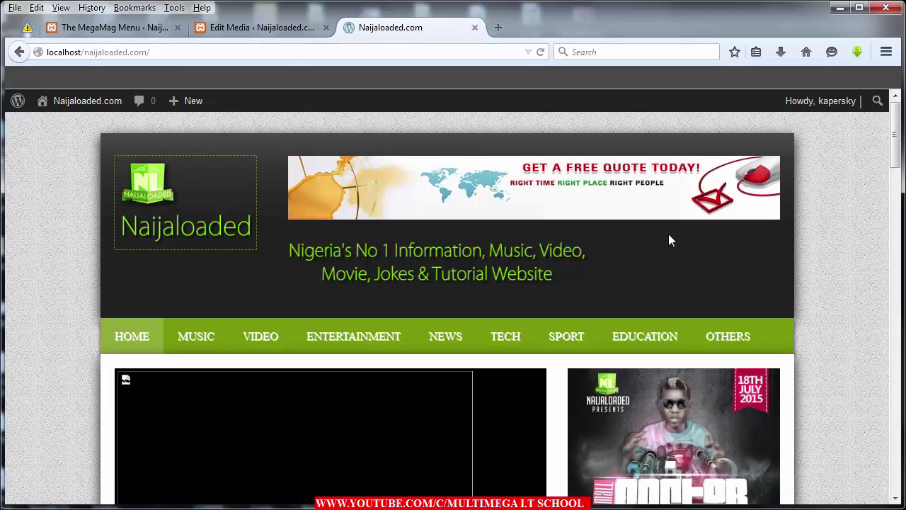
pyautogui.hotkey('ctrl', 'shift', 'Tab')
pyautogui.hotkey('ctrl', 'shift', 'Tab')
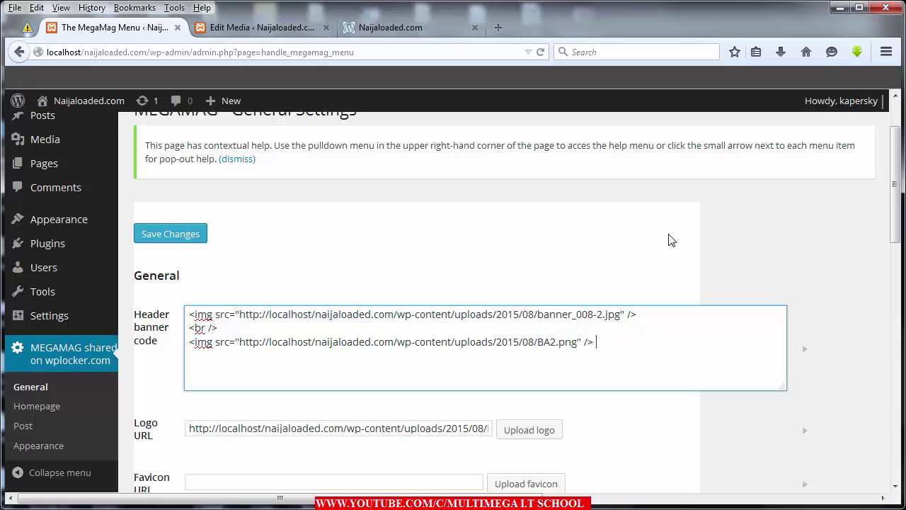
pyautogui.press('Up')
pyautogui.hotkey('shift', 'Left')
pyautogui.hotkey('shift', 'Left')
pyautogui.hotkey('shift', 'Left')
pyautogui.hotkey('shift', 'Left')
pyautogui.hotkey('shift', 'Left')
pyautogui.hotkey('shift', 'Left')
pyautogui.press('Down')
pyautogui.hotkey('shift', 'Right')
pyautogui.hotkey('shift', 'Right')
pyautogui.hotkey('shift', 'Right')
pyautogui.hotkey('shift', 'Right')
pyautogui.hotkey('shift', 'Right')
pyautogui.hotkey('shift', 'Right')
pyautogui.hotkey('shift', 'Right')
pyautogui.hotkey('shift', 'Right')
pyautogui.hotkey('shift', 'Right')
pyautogui.hotkey('shift', 'Right')
pyautogui.hotkey('shift', 'Right')
pyautogui.hotkey('shift', 'Right')
pyautogui.hotkey('shift', 'Right')
pyautogui.hotkey('shift', 'Right')
pyautogui.hotkey('shift', 'Right')
pyautogui.hotkey('shift', 'Right')
pyautogui.hotkey('shift', 'Right')
pyautogui.hotkey('shift', 'Right')
pyautogui.hotkey('shift', 'Right')
pyautogui.hotkey('shift', 'Right')
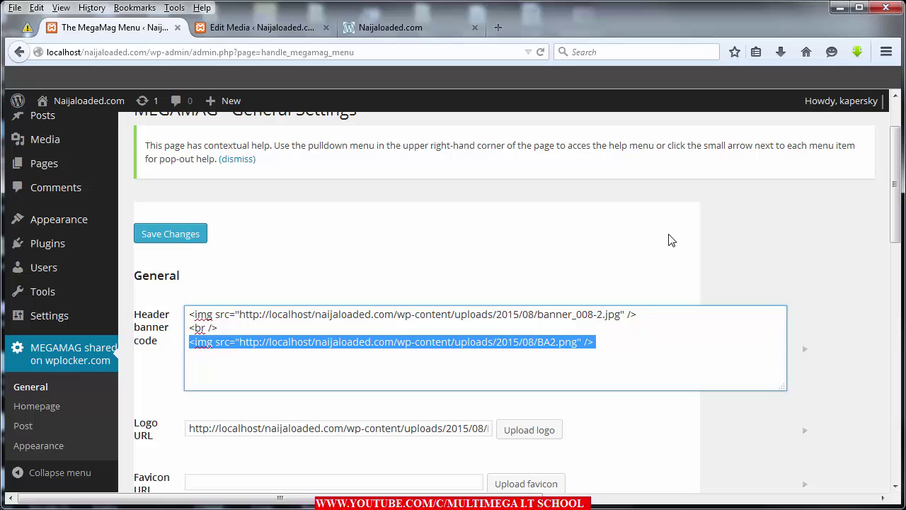
pyautogui.click(455, 342)
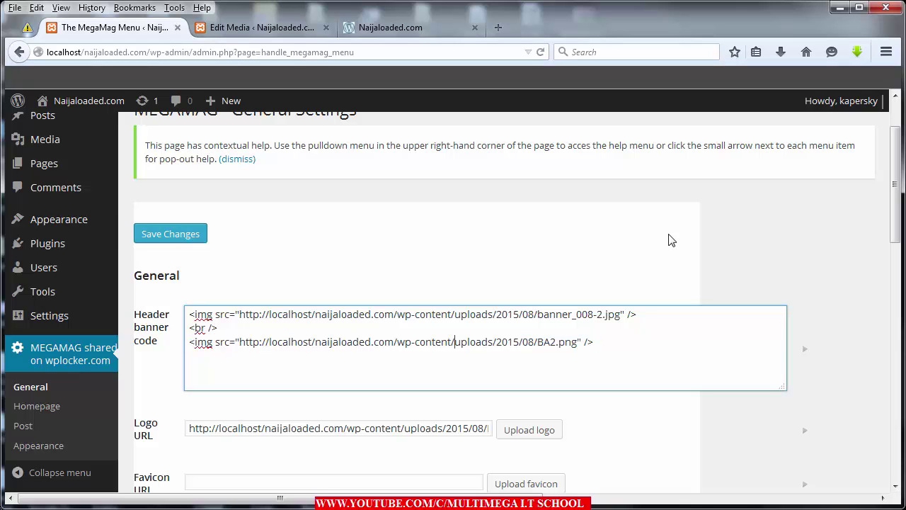
pyautogui.hotkey('ctrl', 'Tab')
pyautogui.hotkey('ctrl', 'Tab')
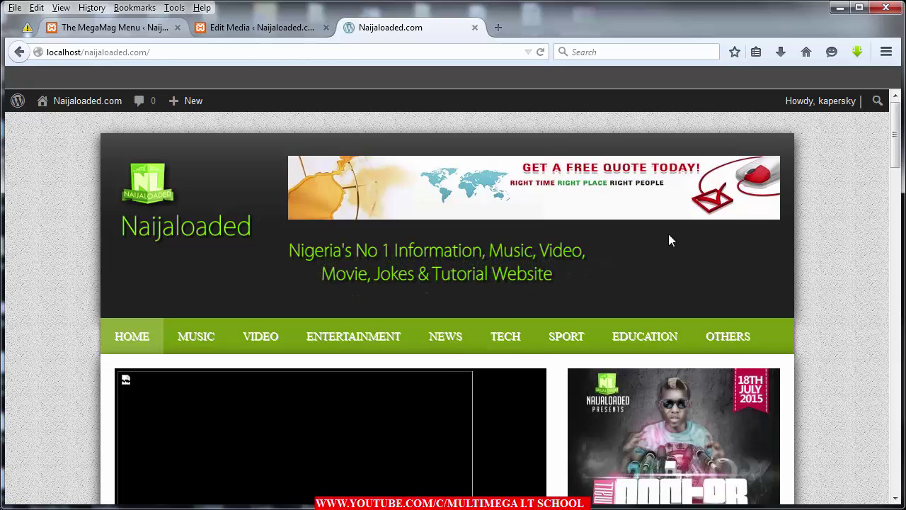
pyautogui.hotkey('ctrl', 'Tab')
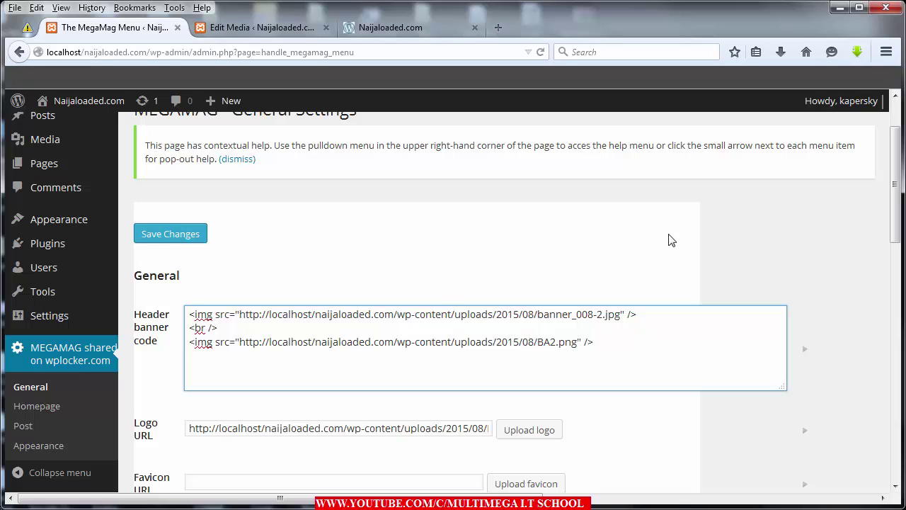
# Step: Open the file picker for uploading a logo and close it without choosing a file
pyautogui.scroll(-6, 671, 241)
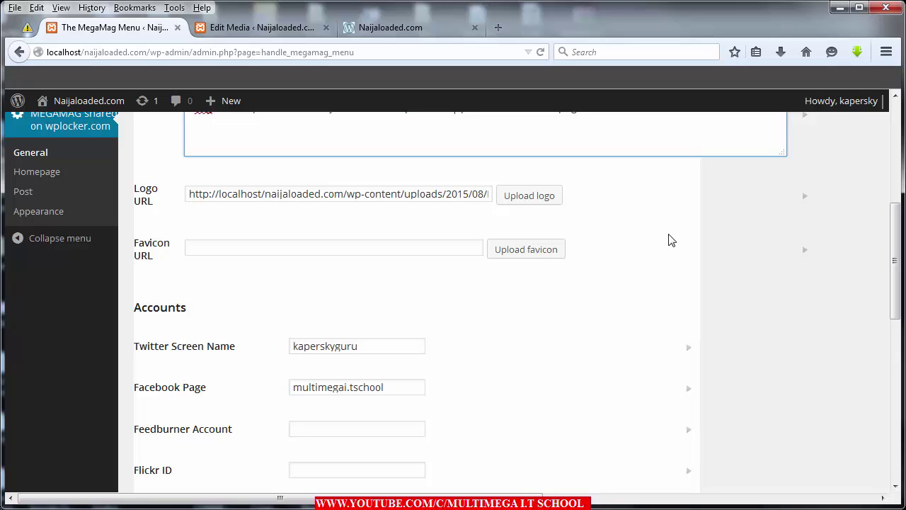
pyautogui.press('Return')
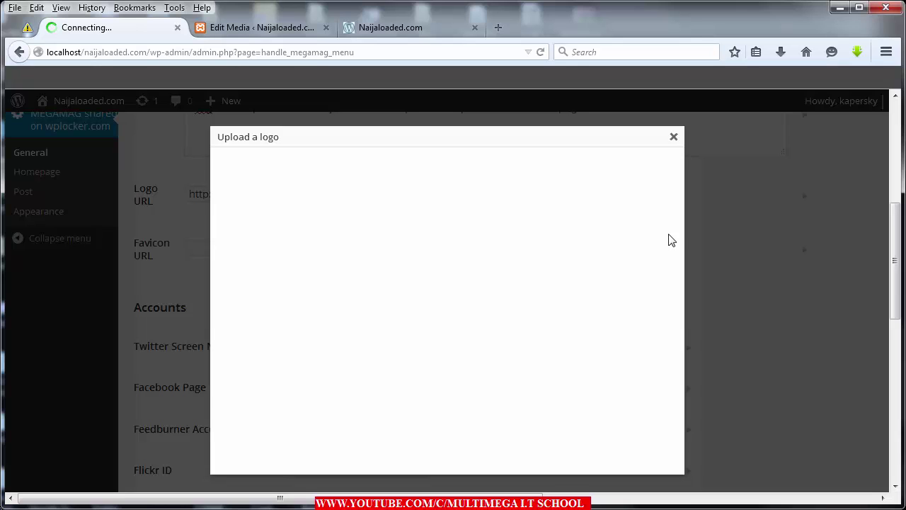
pyautogui.press('Tab')
pyautogui.press('Return')
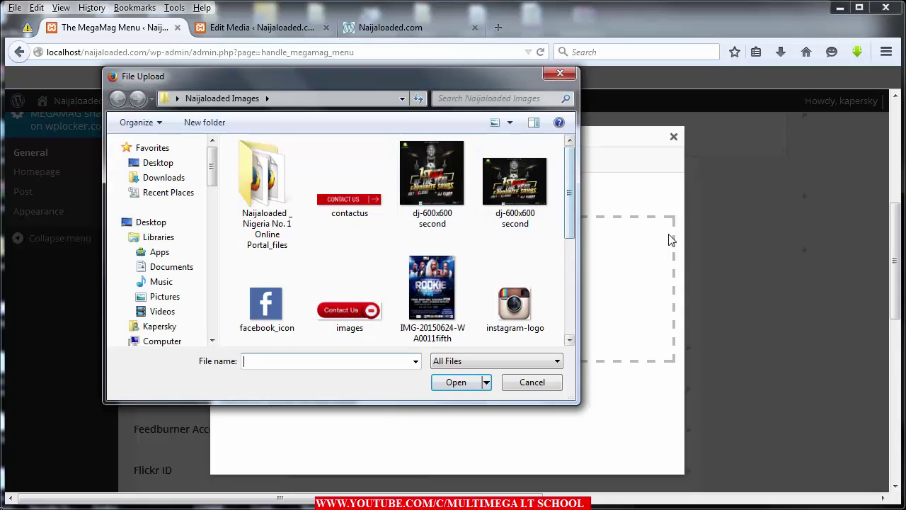
pyautogui.press('Escape')
pyautogui.press('Escape')
# Step: Review the Accounts and Footer settings on the MEGAMAG General settings page
pyautogui.scroll(-3, 671, 241)
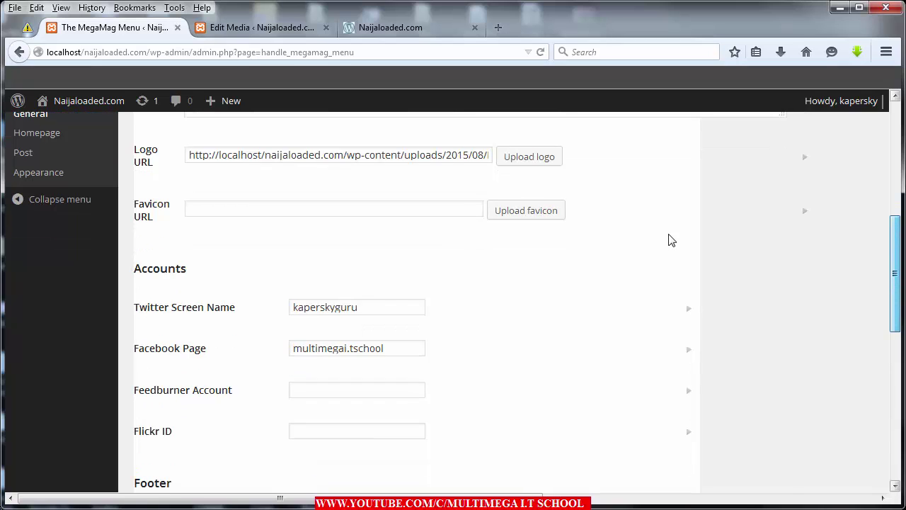
pyautogui.press('Tab')
pyautogui.press('Tab')
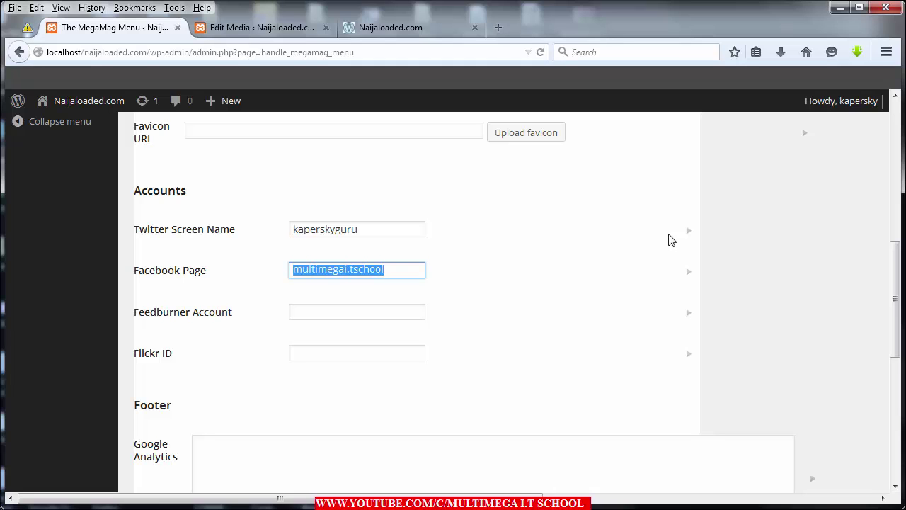
pyautogui.scroll(-7, 672, 241)
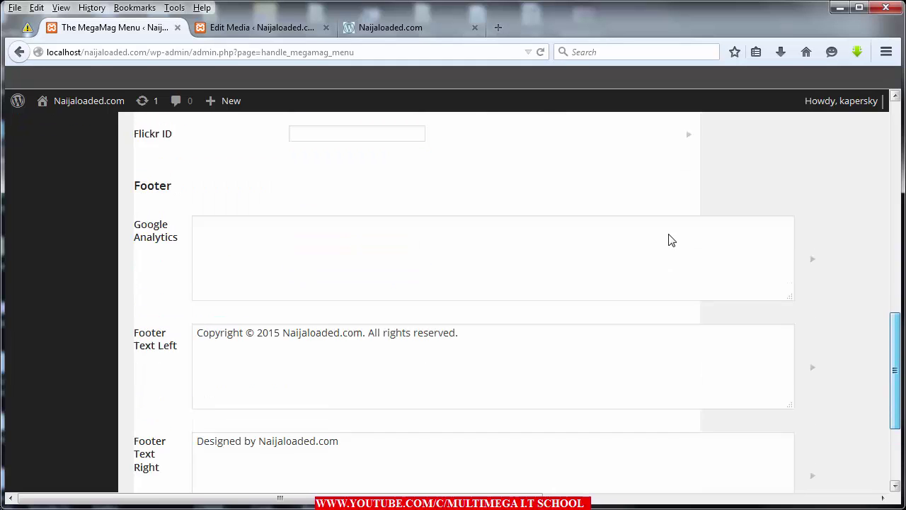
pyautogui.scroll(13, 671, 241)
pyautogui.scroll(3, 672, 241)
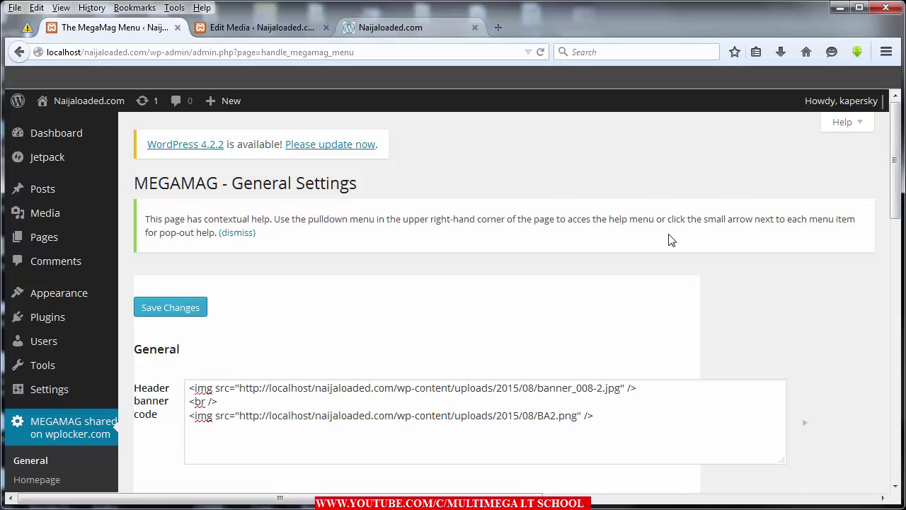
# Step: Review the header and all the sidebar widgets on the Naijaloaded.com site page
pyautogui.hotkey('ctrl', 'shift', 'Tab')
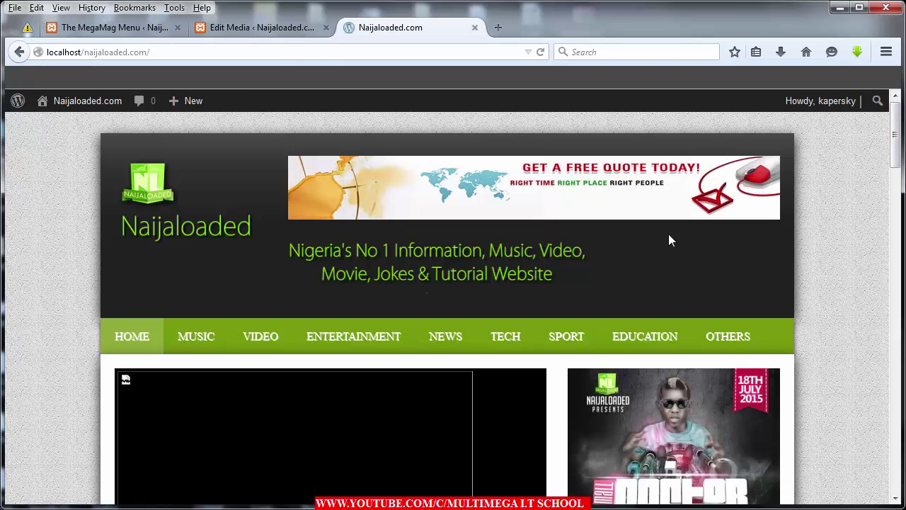
pyautogui.scroll(-8, 672, 240)
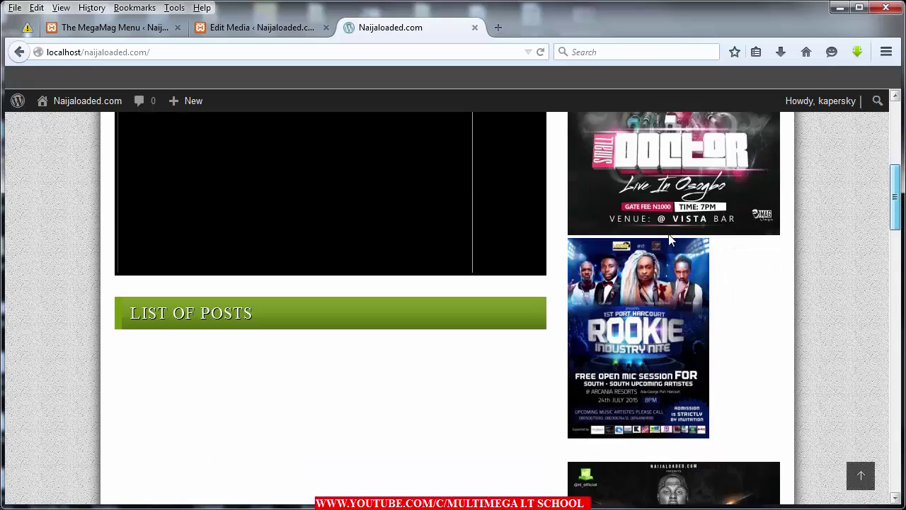
pyautogui.scroll(-8, 671, 241)
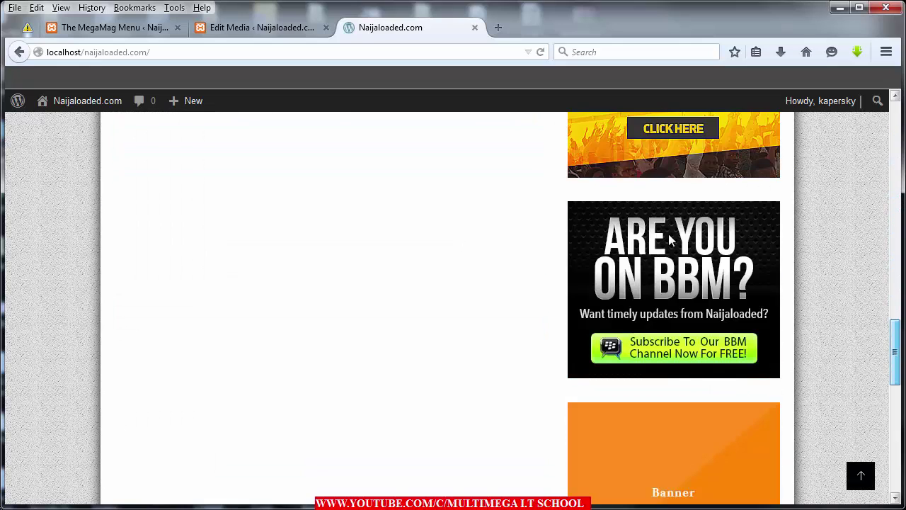
pyautogui.scroll(-3, 671, 241)
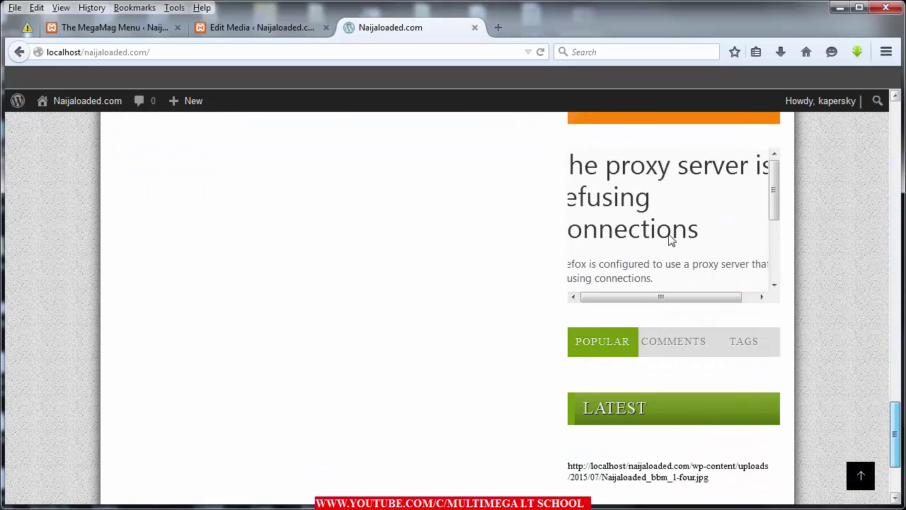
pyautogui.scroll(5, 671, 240)
pyautogui.scroll(7, 671, 241)
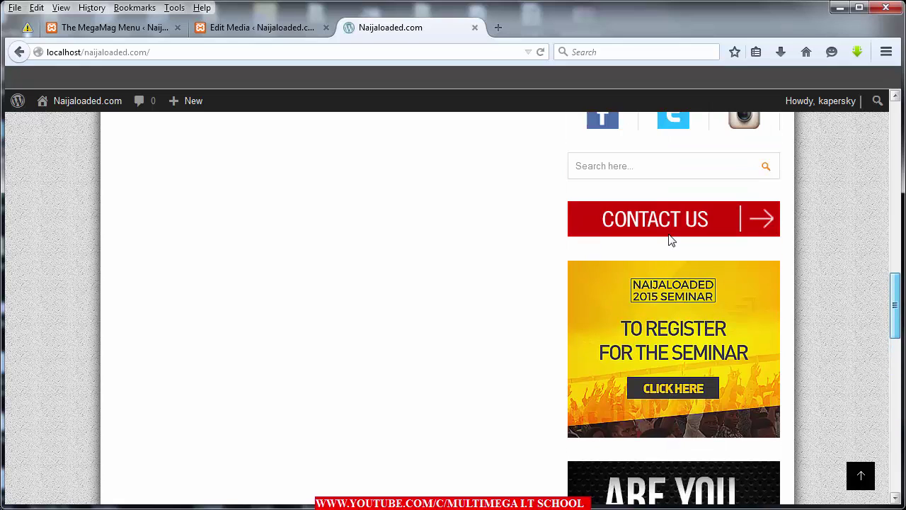
pyautogui.scroll(2, 671, 240)
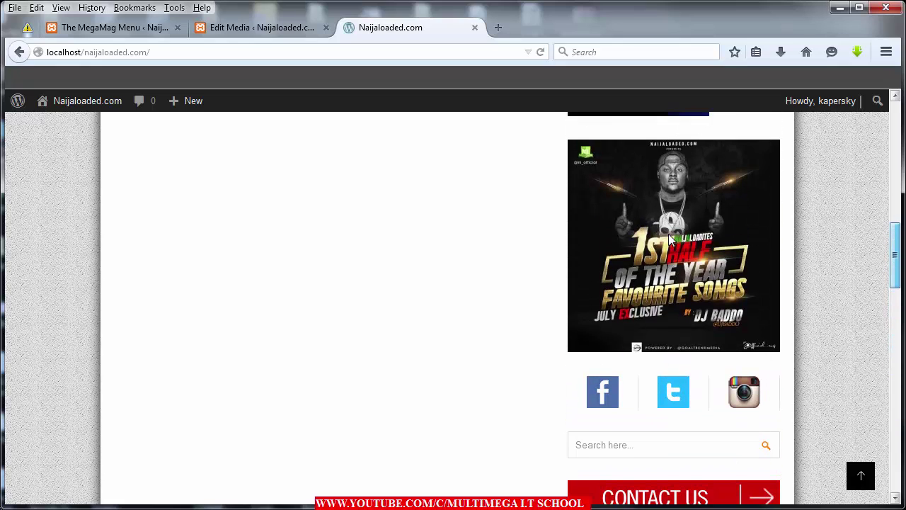